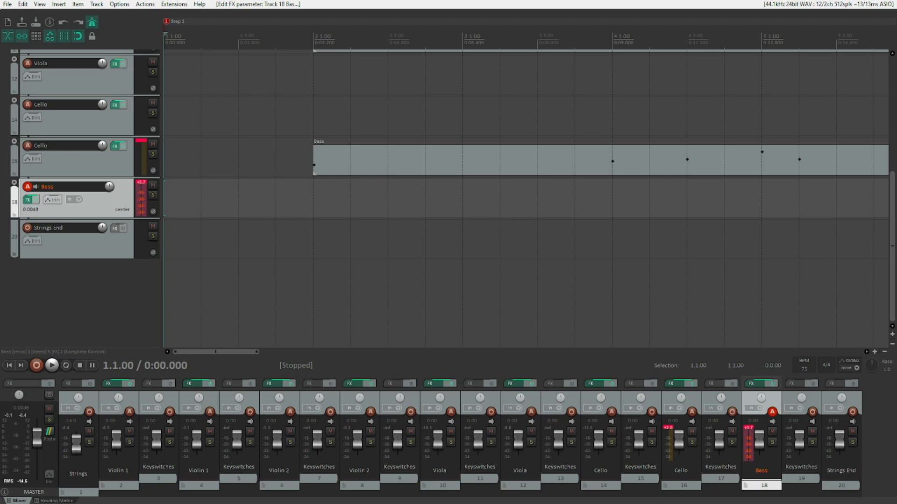
Select the Soprano item on the second Violin 1 track and solo that track.
key(Up)
key(Up)
key(Up)
key(Up)
key(Up)
key(Up)
key(Up)
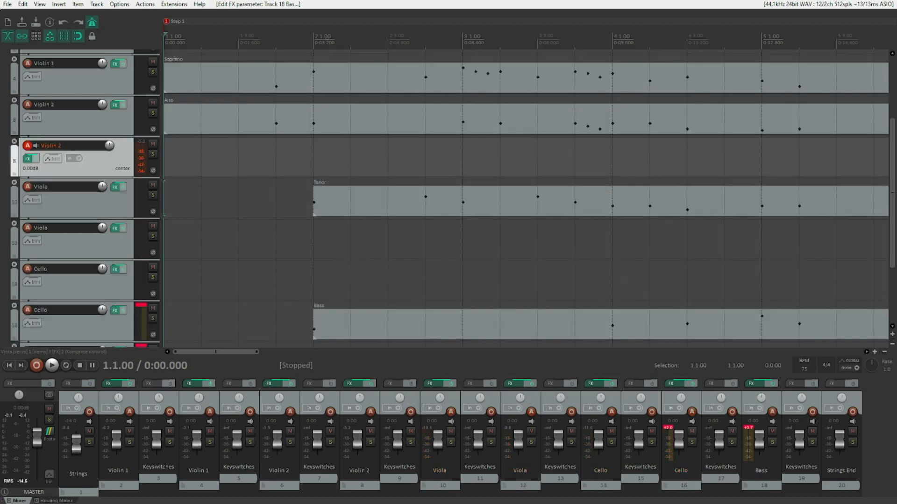
key(Up)
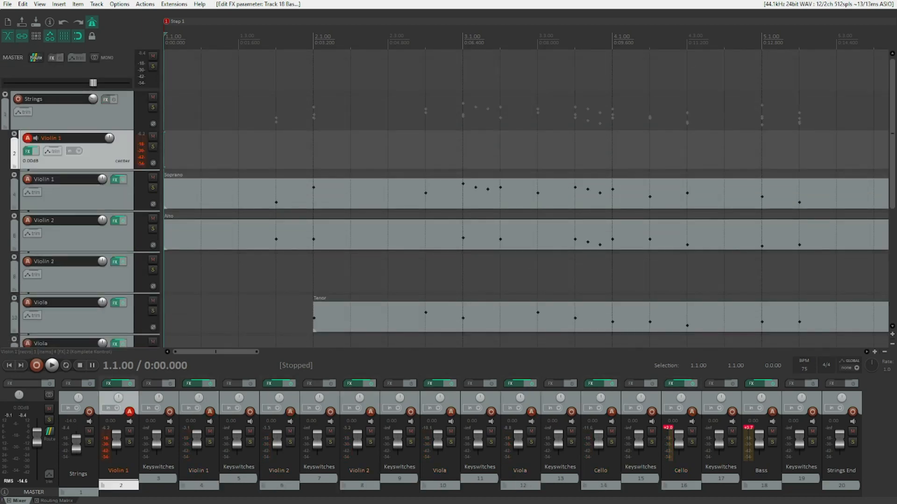
key(Down)
key(ctrl+Right)
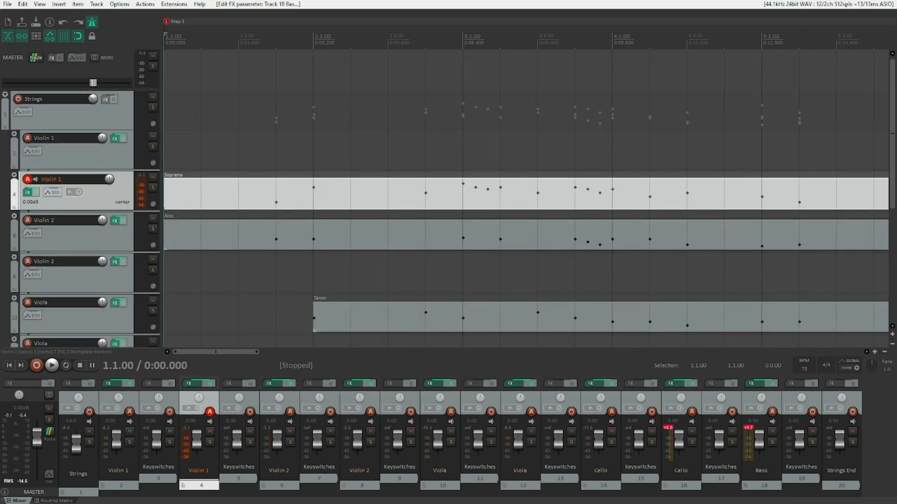
key(F6)
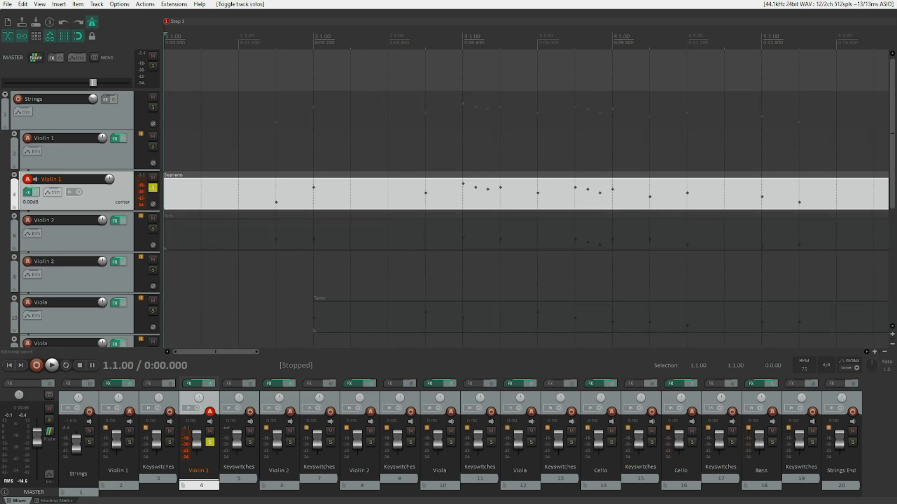
Open the Soprano item in the MIDI editor, play it back, and close the editor.
key(ctrl+alt+e)
key(space)
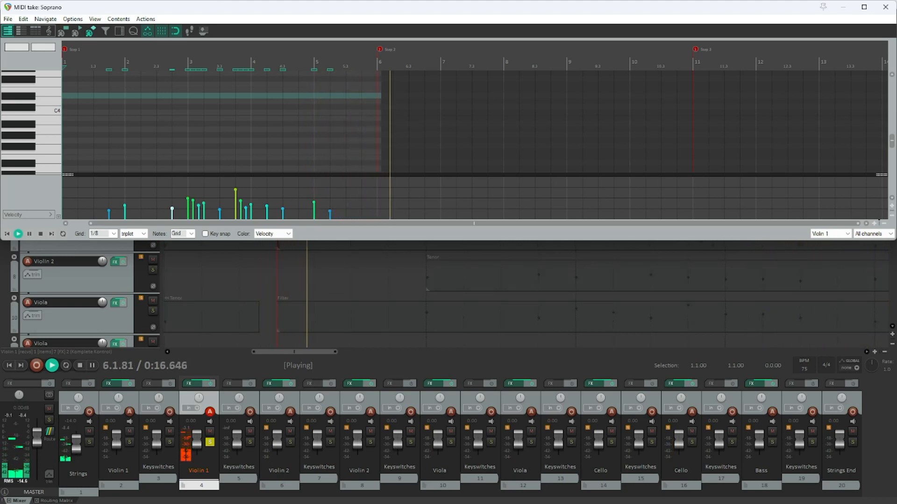
key(space)
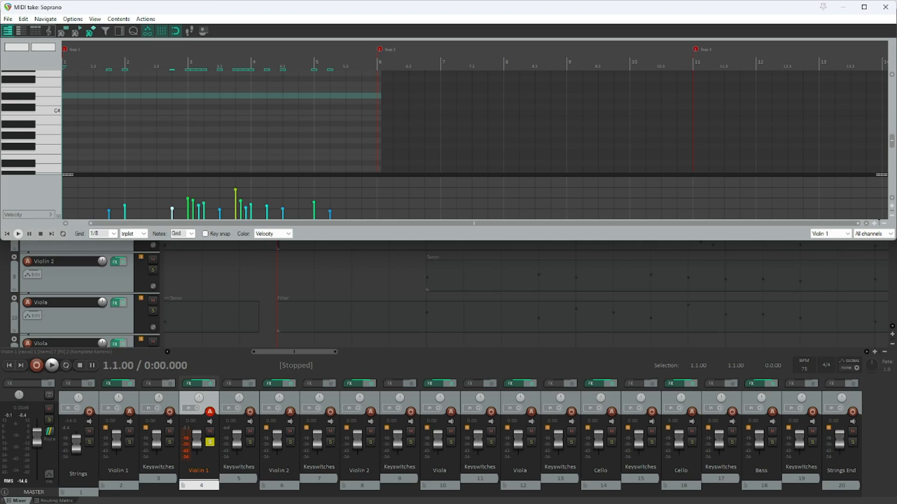
key(Escape)
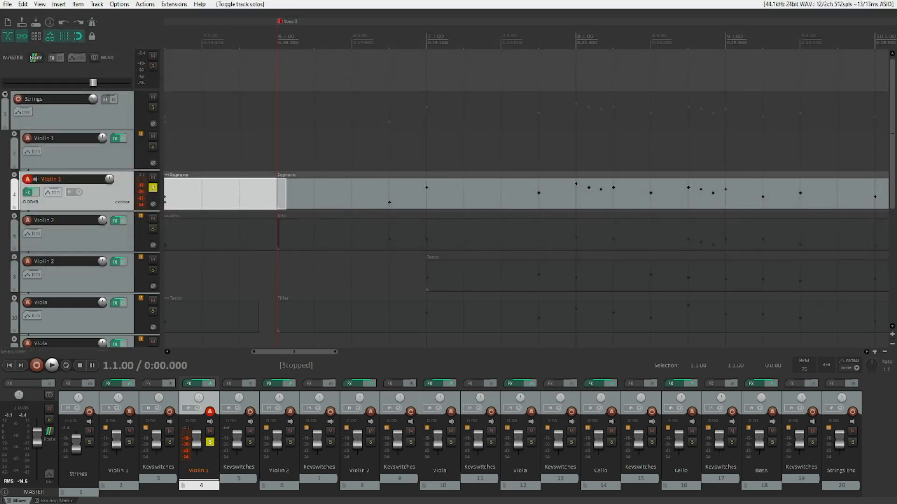
Select the Alto item on the Violin 2 track, solo it, and open it in the MIDI editor for playback.
key(Down)
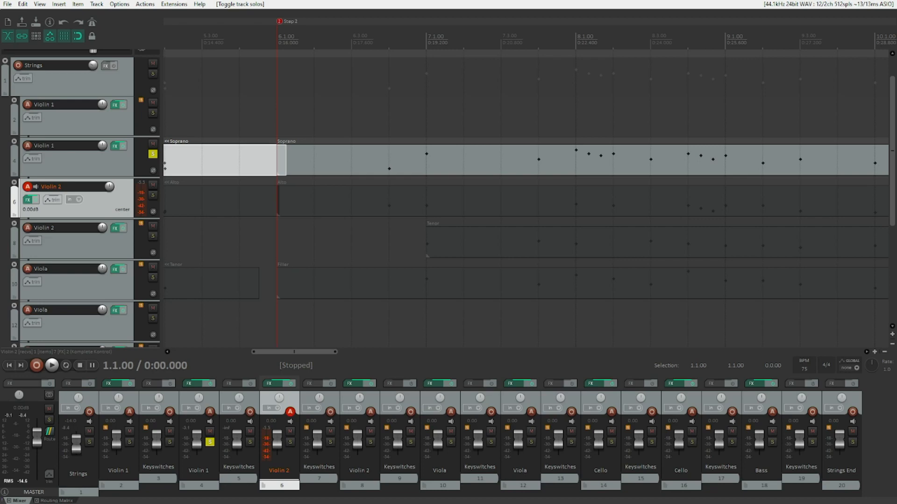
key(ctrl+Right)
key(ctrl+alt+e)
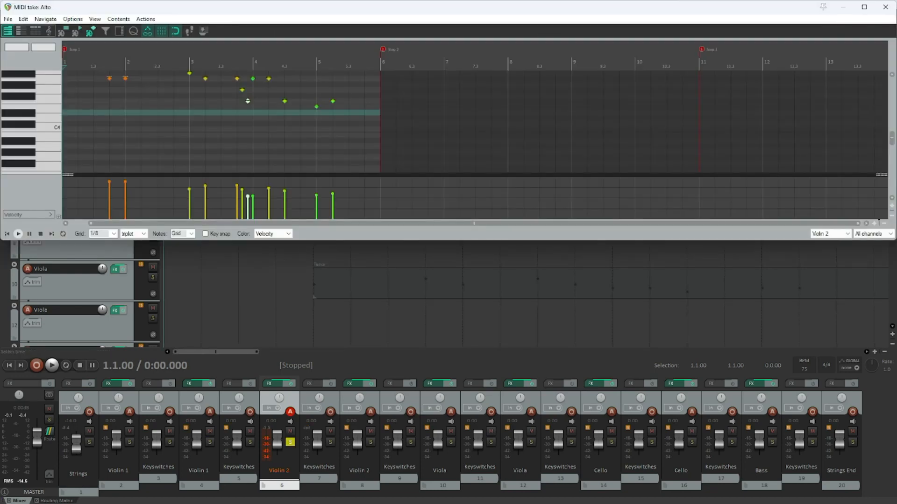
key(space)
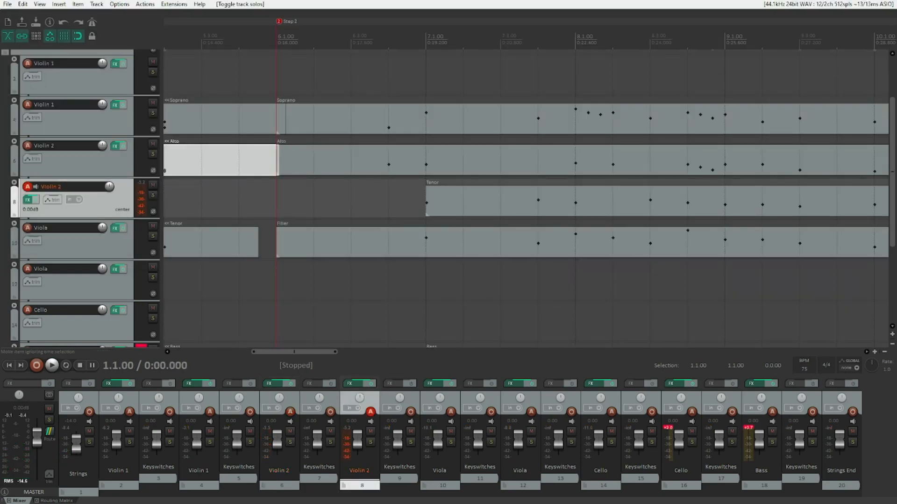
Move the solo to the first Viola track.
key(s)
key(s)
key(Down)
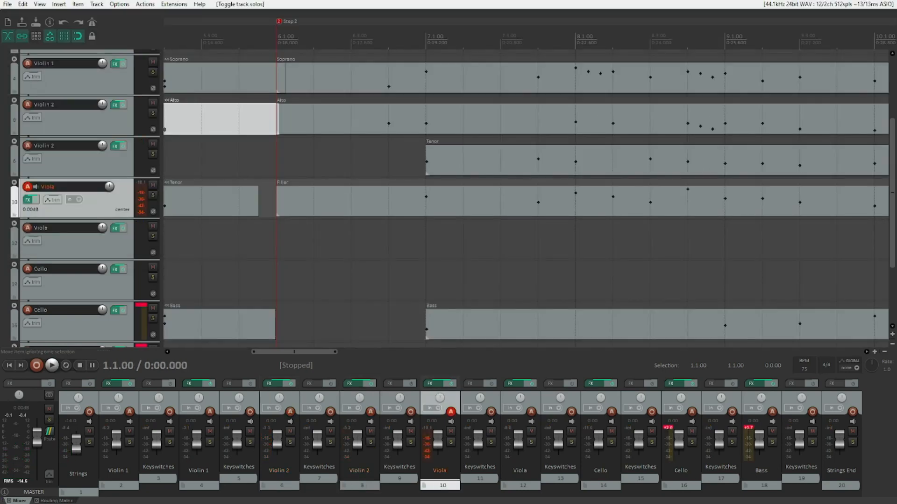
key(s)
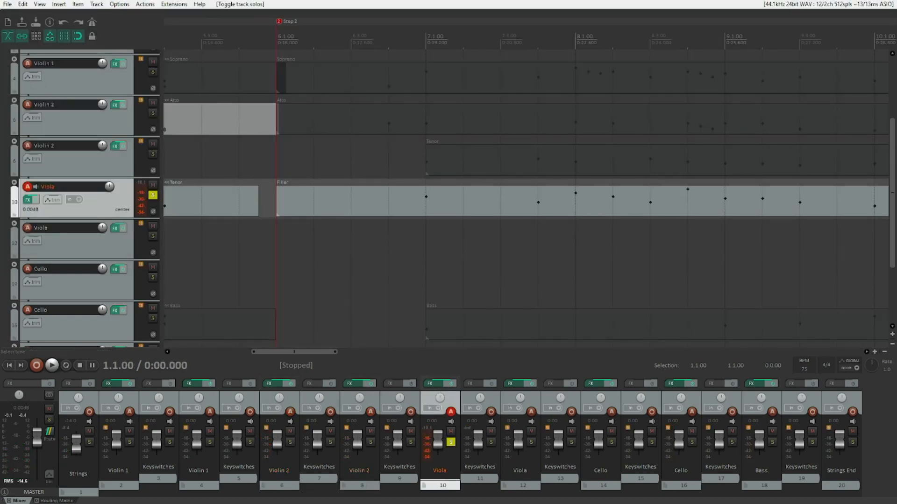
Open the Viola track's Tenor item in the MIDI editor, play it back, and close the editor.
key(ctrl+Right)
key(ctrl+alt+e)
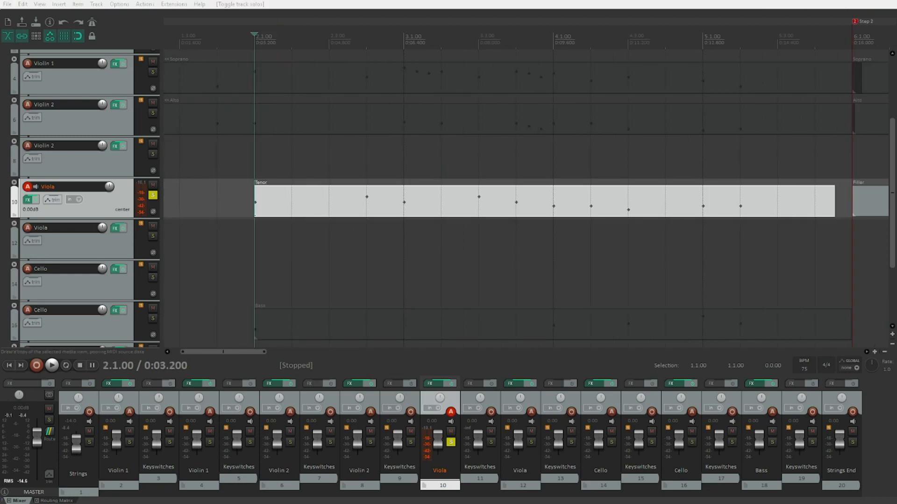
key(space)
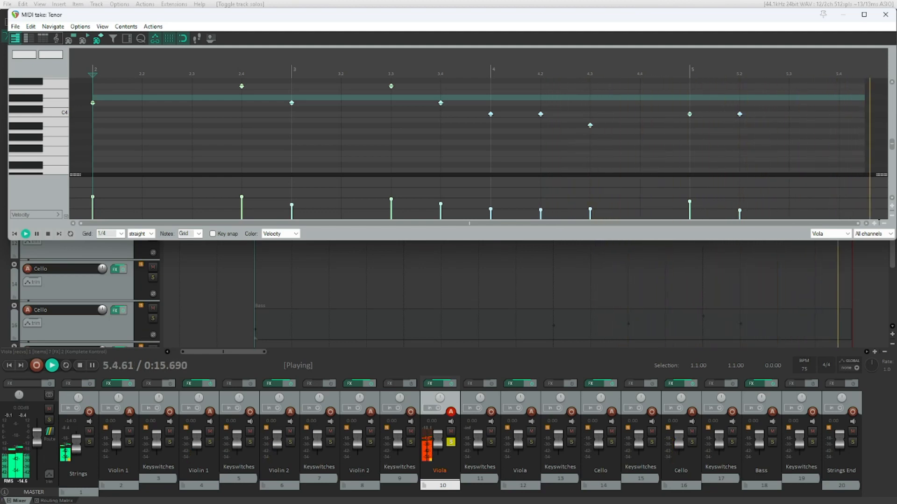
key(space)
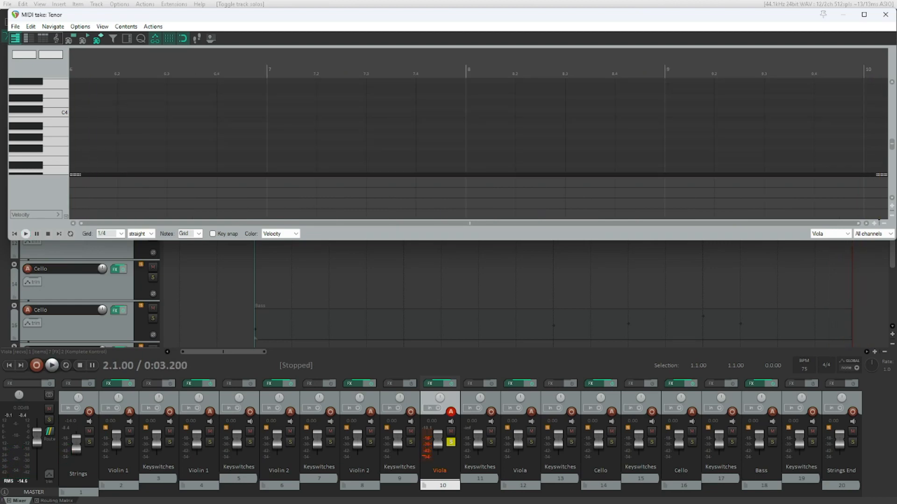
key(Escape)
Solo the second Cello track carrying the Bass part.
key(Down)
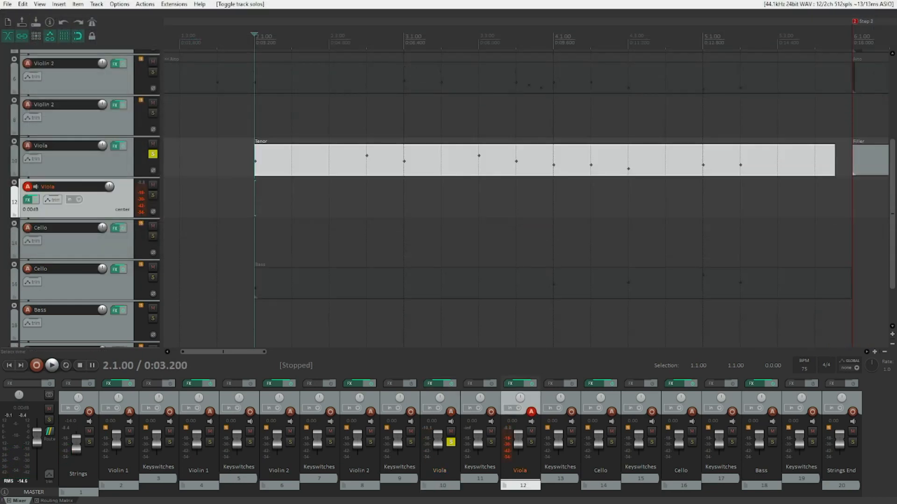
key(Up)
key(Down)
key(Down)
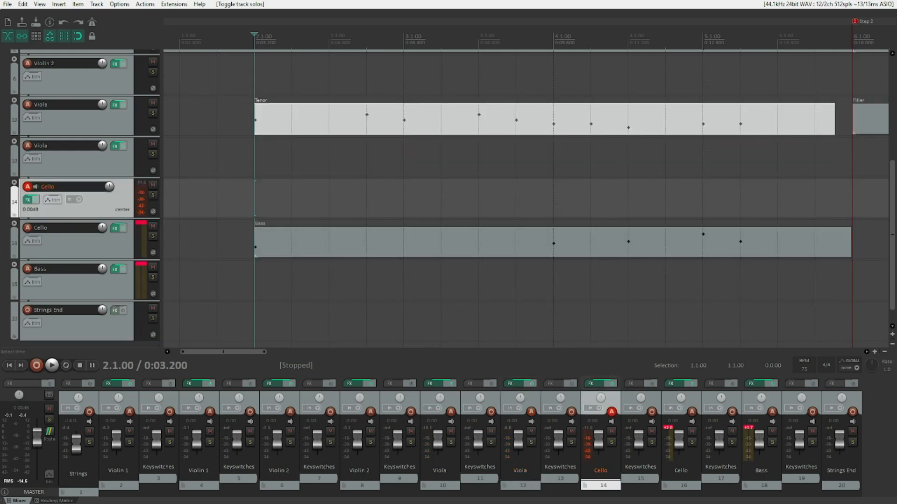
key(F6)
key(Down)
key(F6)
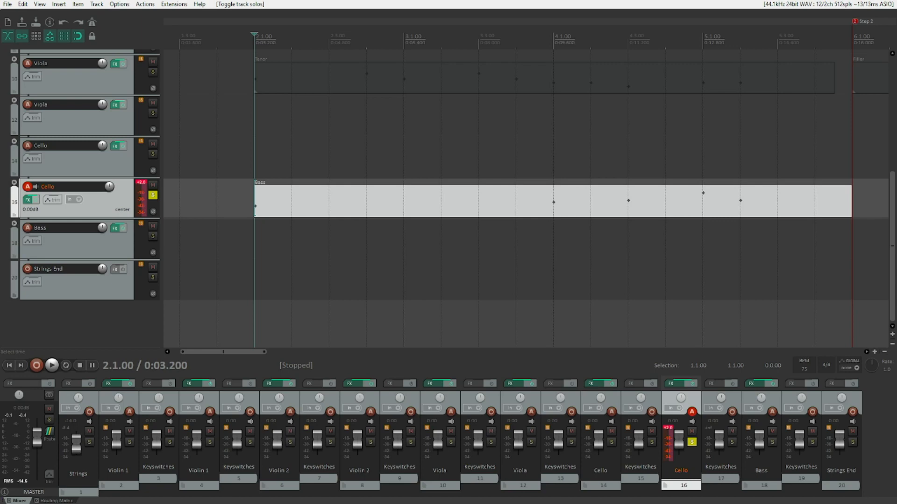
Open the Bass item in the MIDI editor, play it back, and close the editor.
key(ctrl+alt+e)
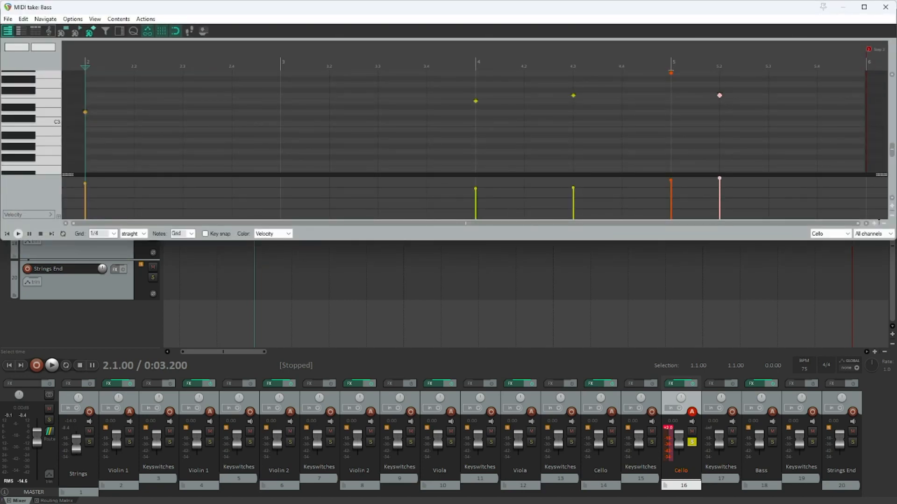
key(space)
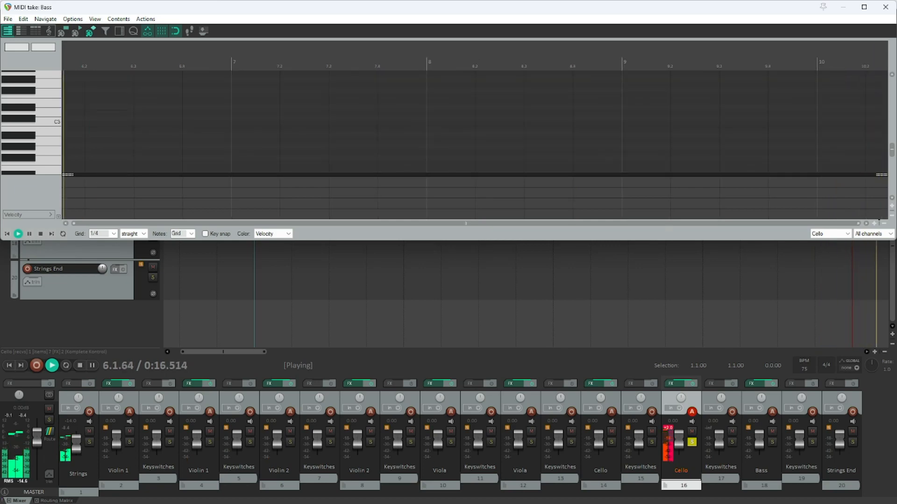
key(space)
key(Escape)
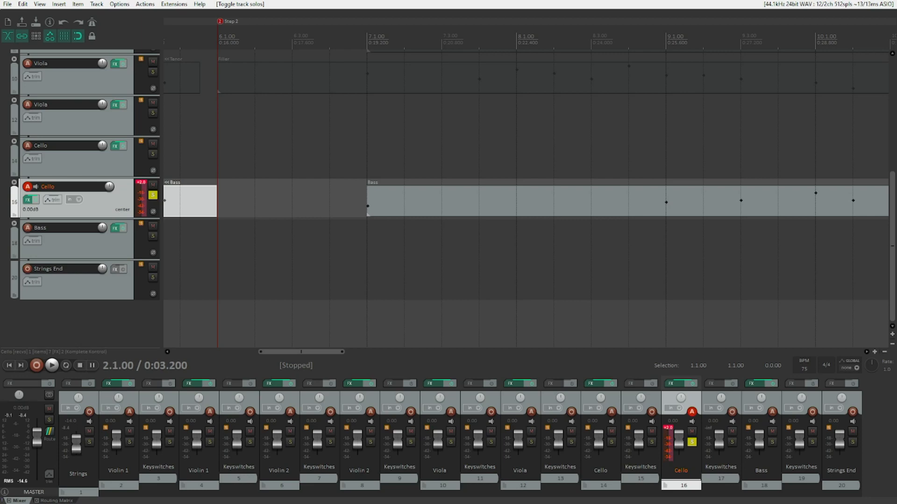
Unsolo the Cello track and play the arrangement from the start.
click(153, 195)
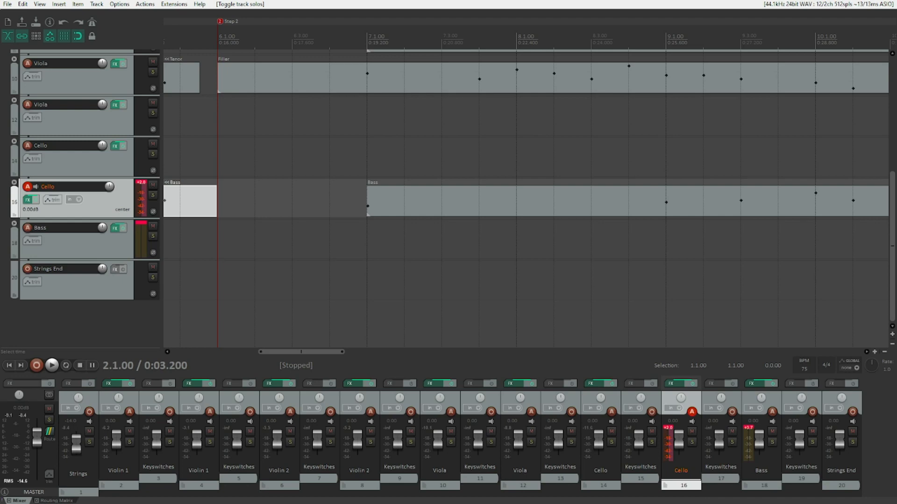
key(F6)
key(F6)
key(Home)
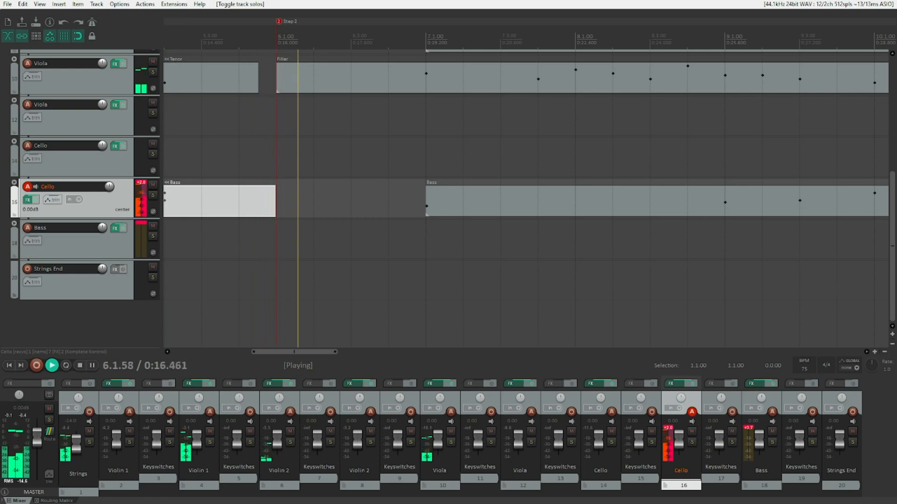
key(space)
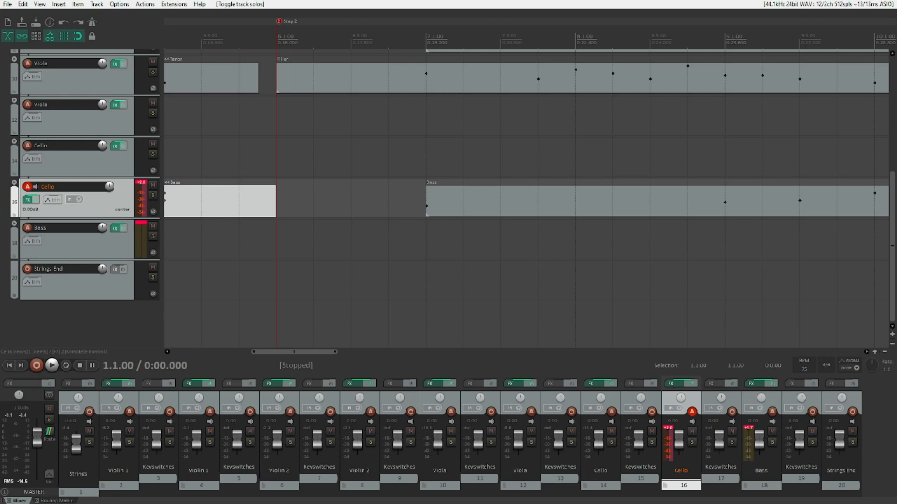
Jump to marker 2 and select the Filler item on the first Viola track.
key(2)
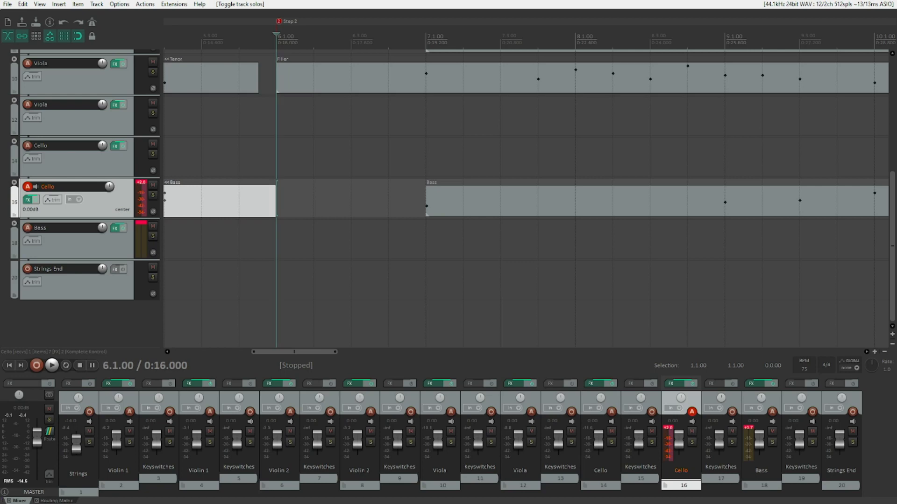
key(Up)
key(Up)
key(Up)
key(Up)
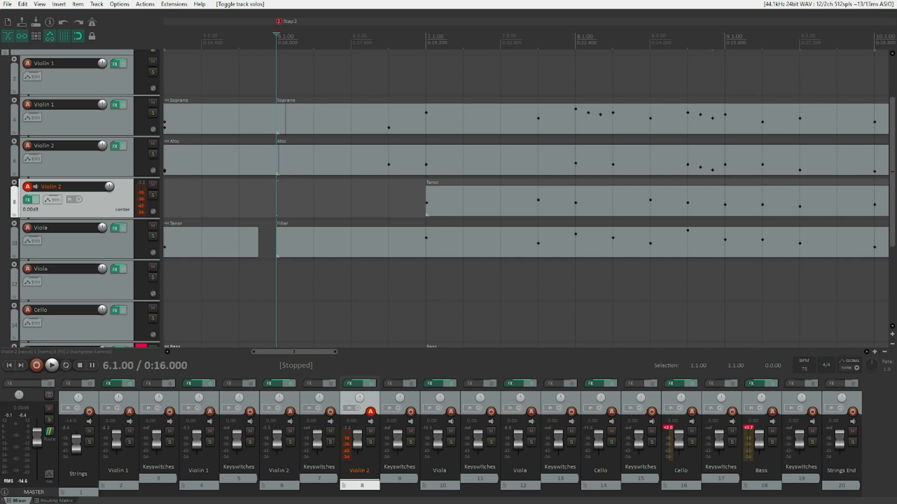
click(416, 202)
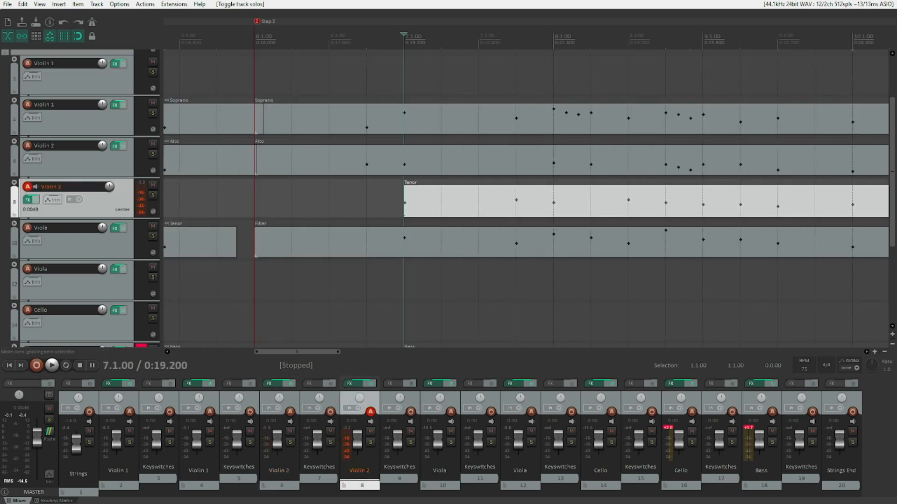
key(ctrl+alt+Down)
key(ctrl+Left)
key(ctrl+Left)
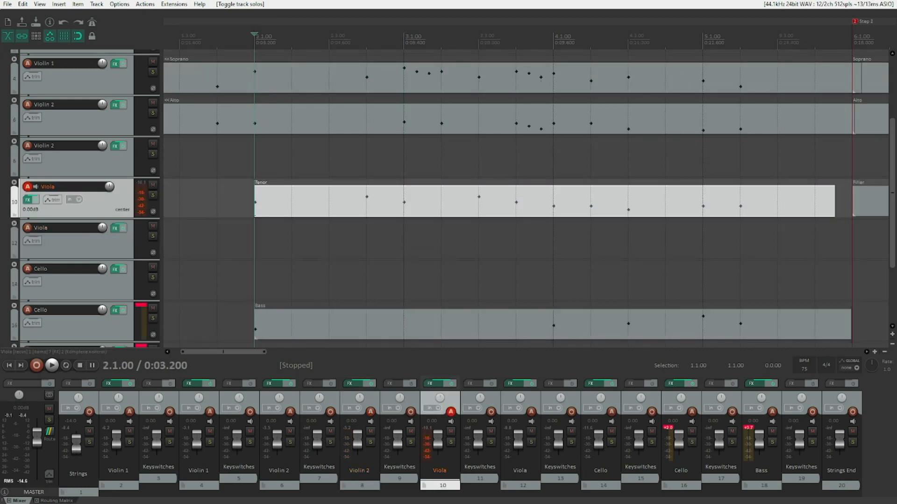
key(ctrl+Right)
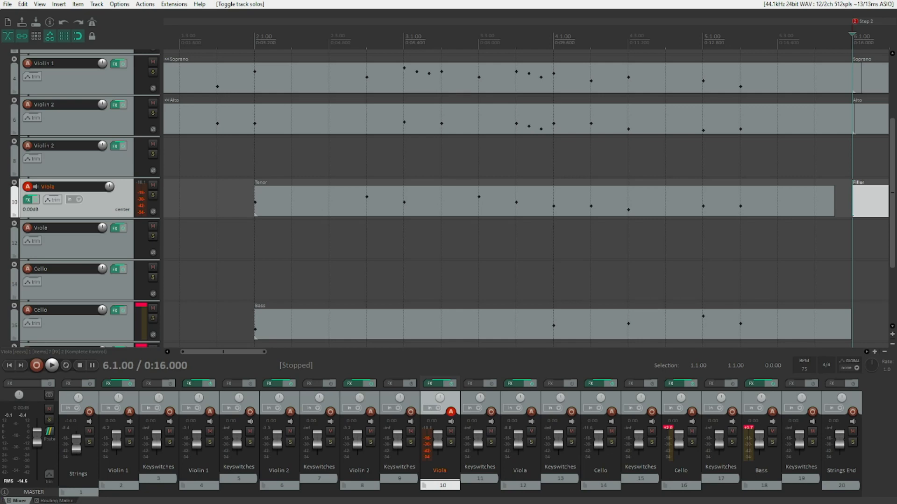
Solo the Viola track and audition the Filler item in the MIDI editor.
click(153, 195)
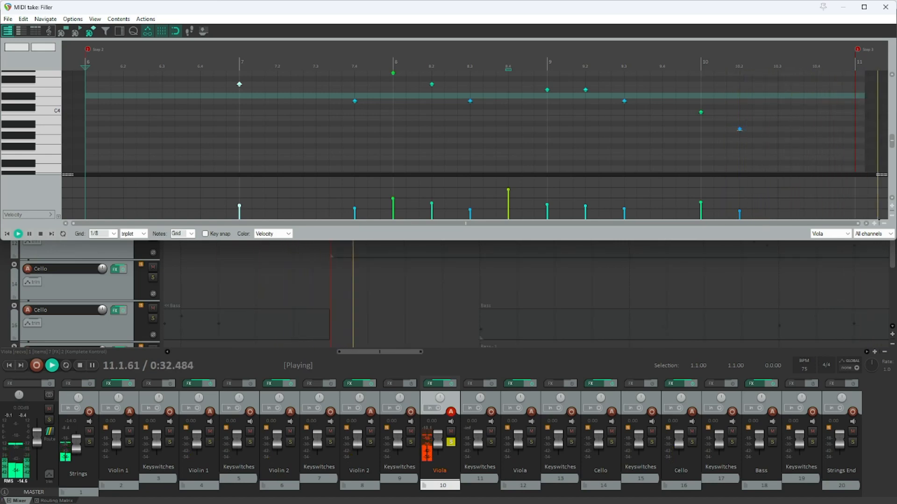
key(space)
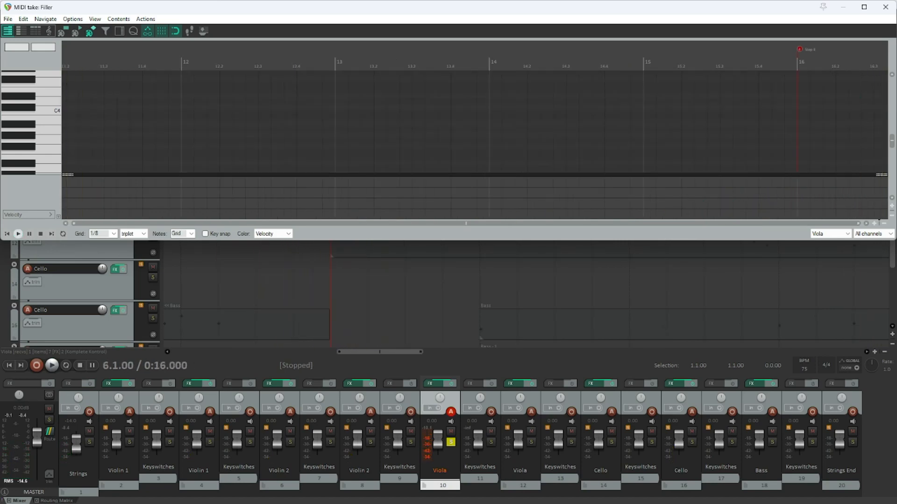
key(Escape)
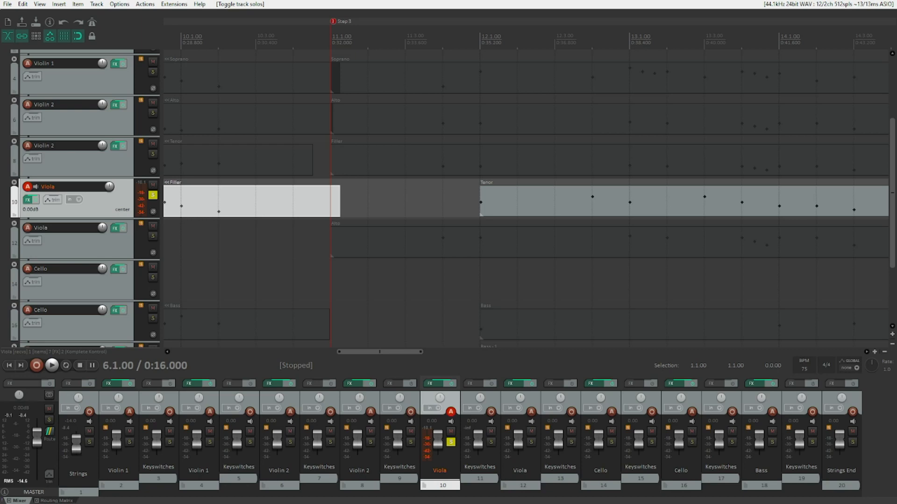
Select all items and play the arrangement around the Filler passage.
key(ctrl+a)
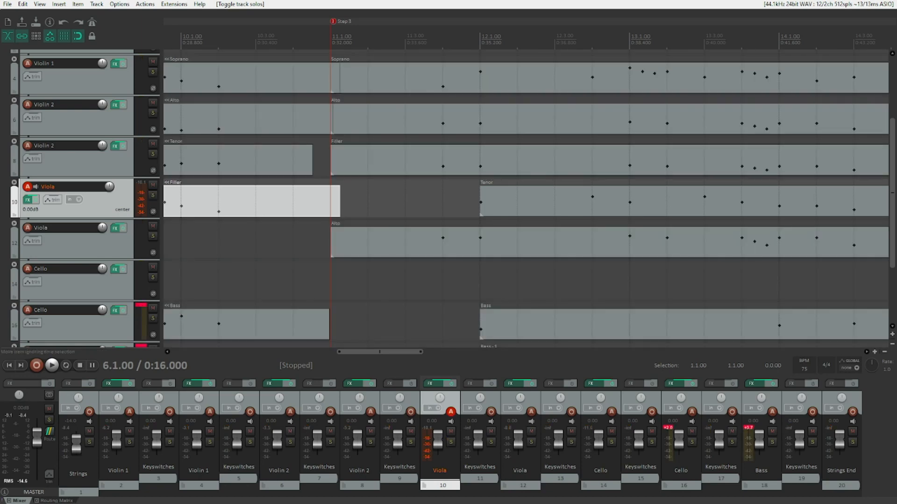
key(space)
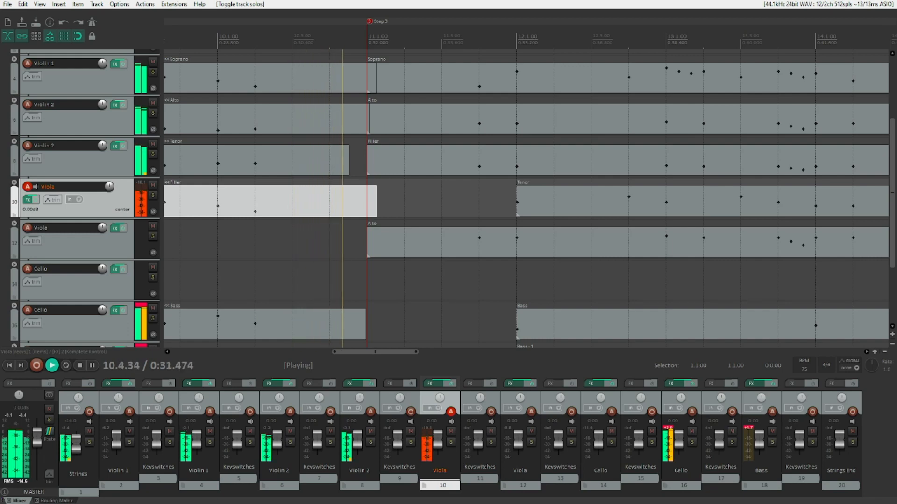
key(space)
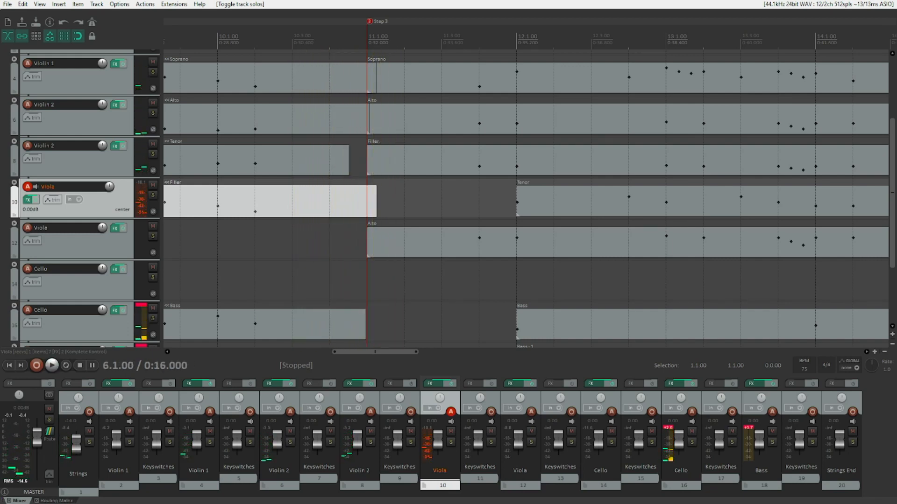
Jump to the Step 3 marker and step through the items on the Violin 1 and Violin 2 tracks.
key(3)
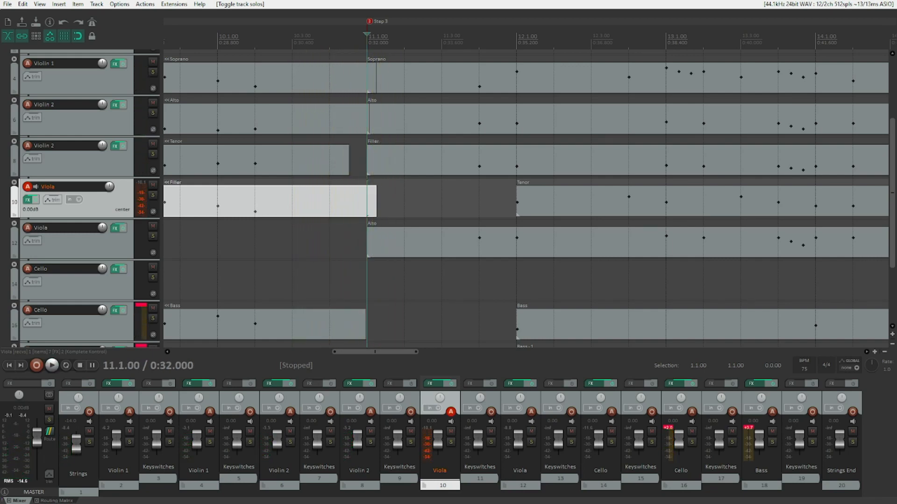
key(ctrl+Right)
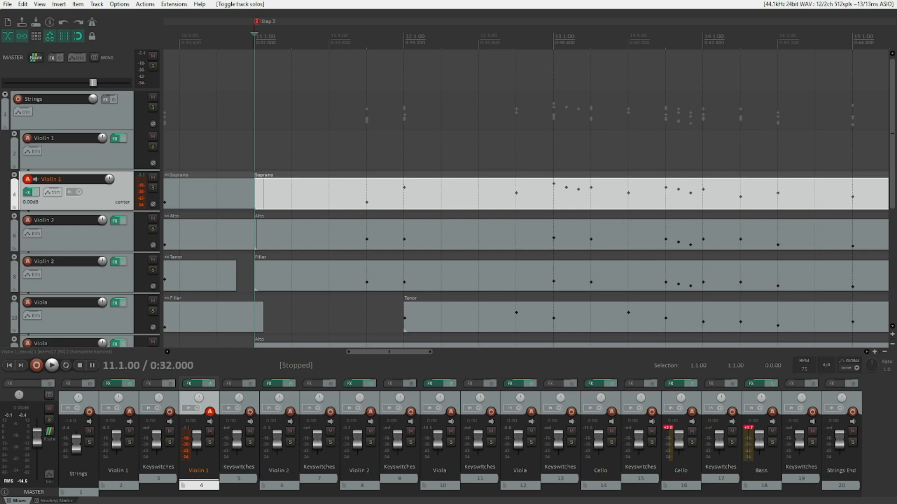
click(80, 158)
click(92, 201)
key(Down)
key(ctrl+Right)
key(ctrl+Right)
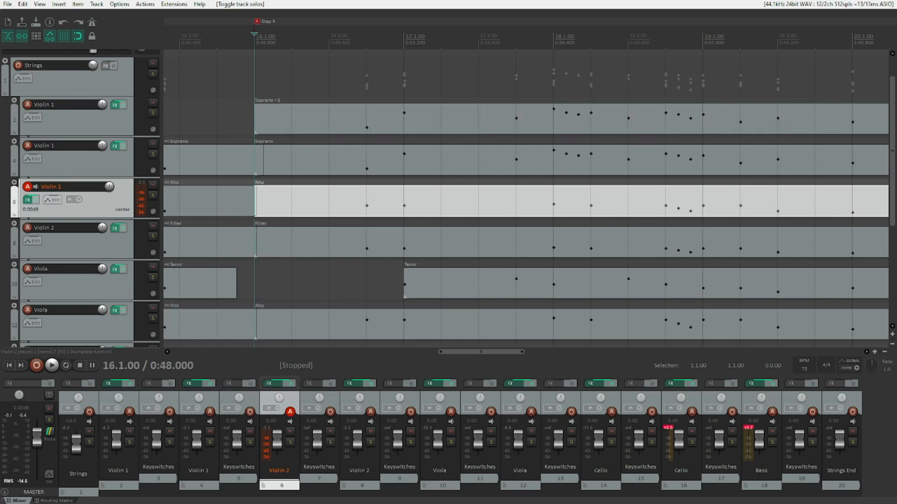
key(ctrl+Left)
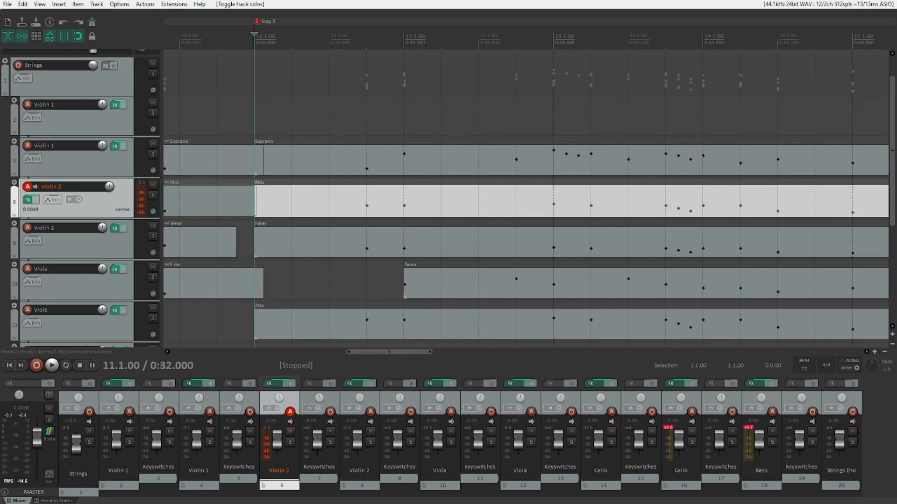
Step down through the Viola and Cello tracks' items at Step 3 and play the passage.
key(Down)
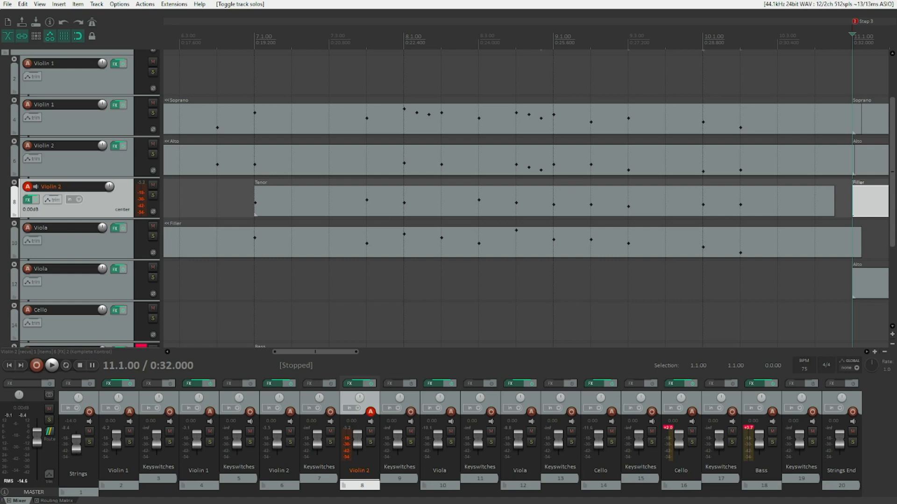
key(Down)
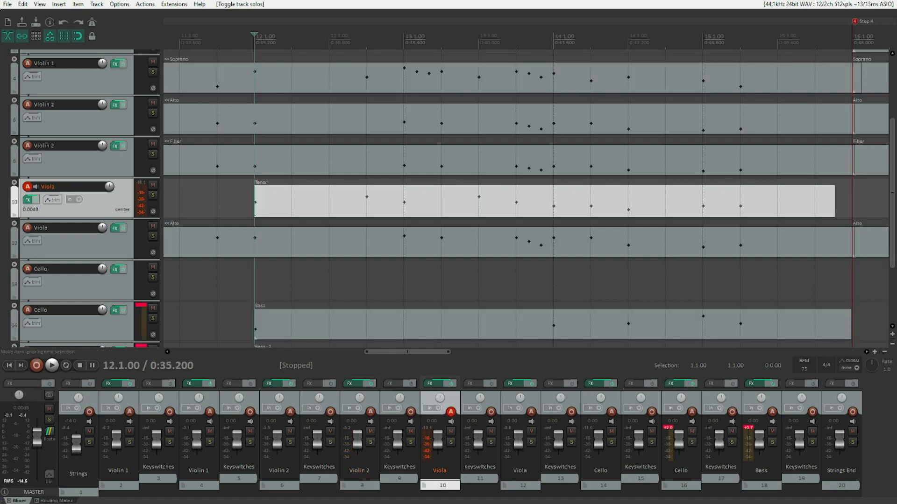
key(Down)
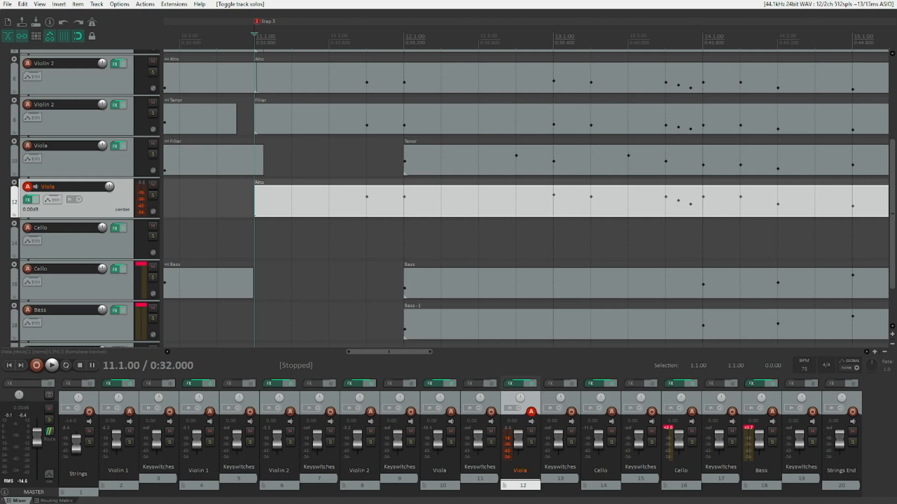
key(Down)
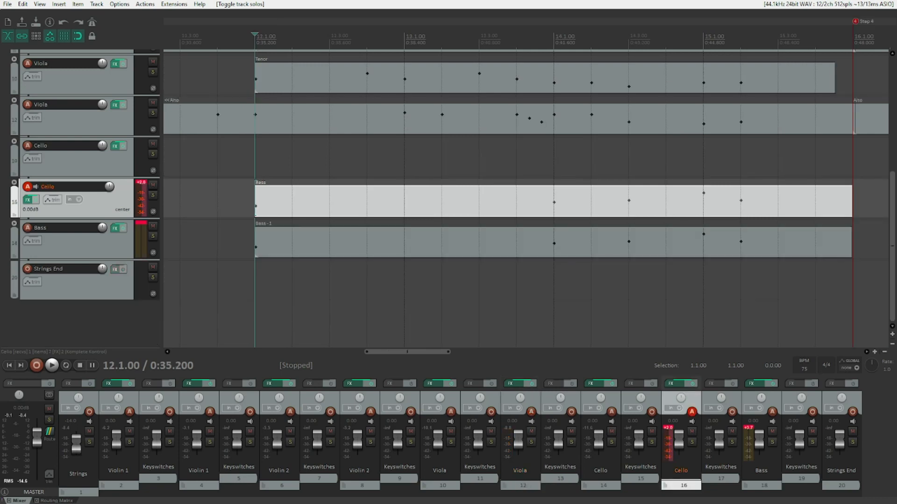
key(Down)
key(ctrl+Right)
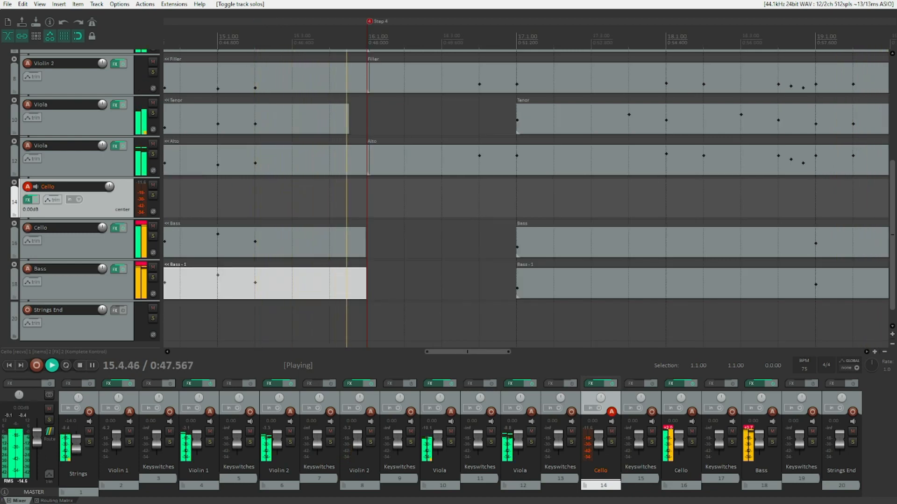
key(space)
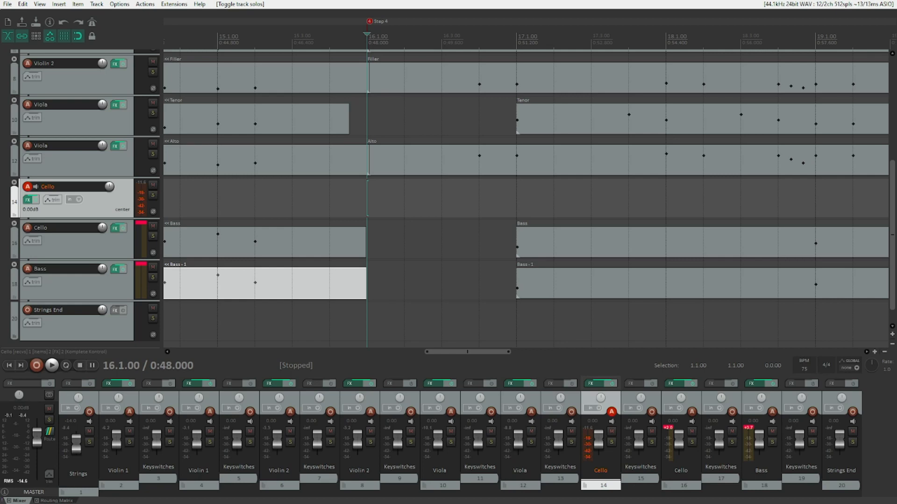
Move back up to the top Violin 1 track and select its item at the Step 4 marker.
key(Up)
key(Up)
key(Up)
key(Up)
key(Up)
key(Up)
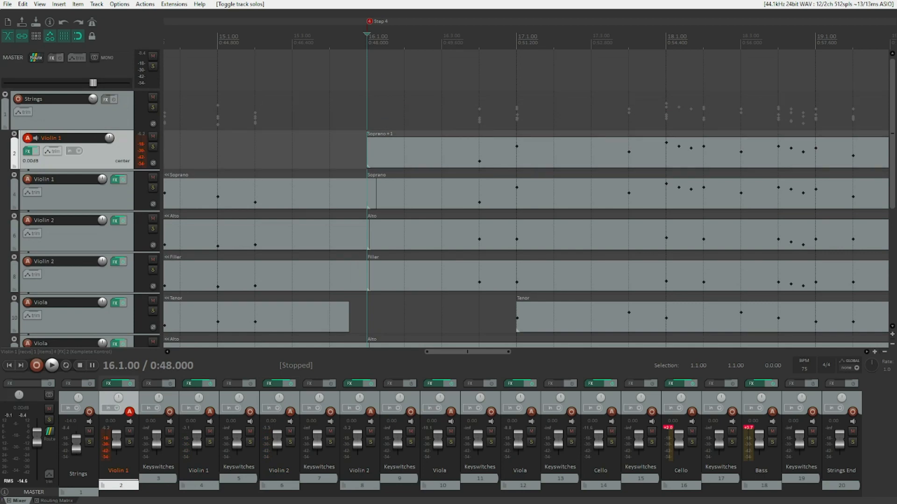
click(495, 159)
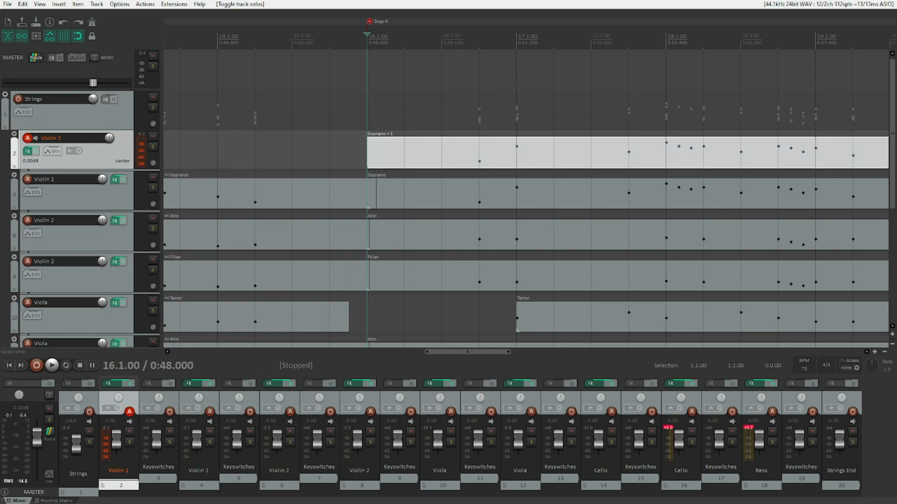
scroll(495, 159, right, 3)
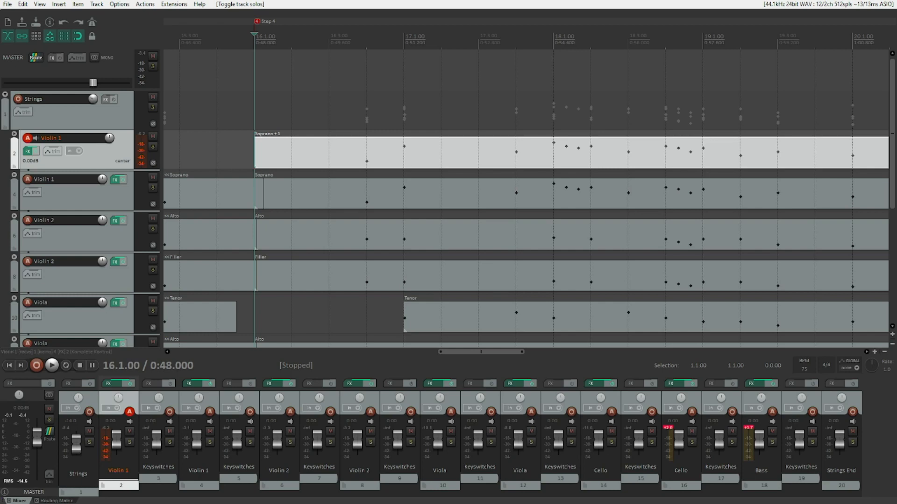
Step down through each string track's item at Step 4 and play the passage.
key(Down)
key(Down)
key(Down)
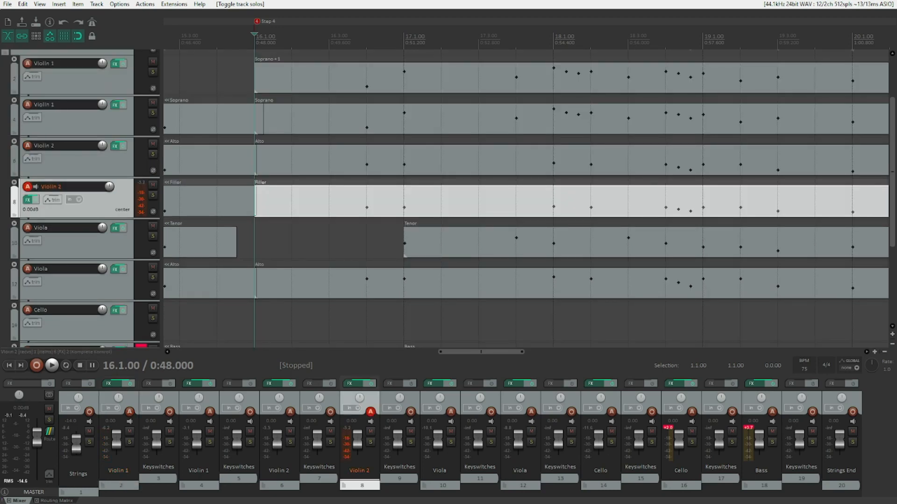
key(Down)
key(Down)
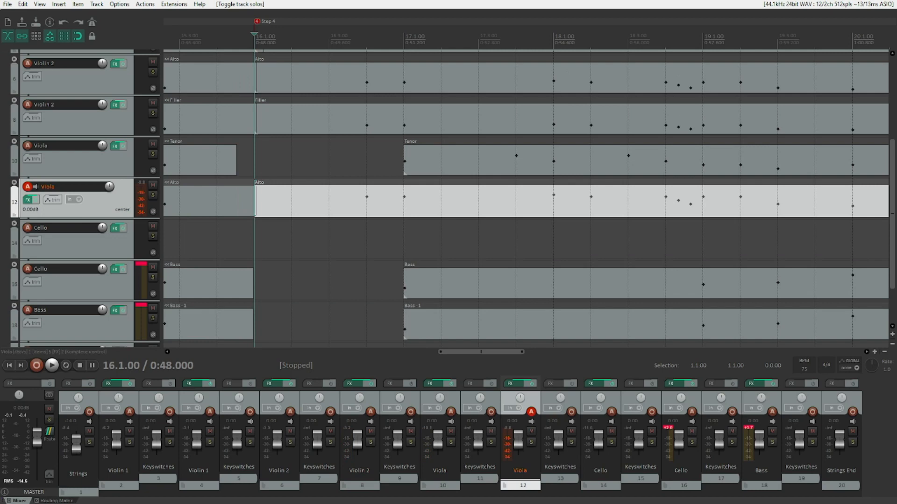
key(Down)
key(Down)
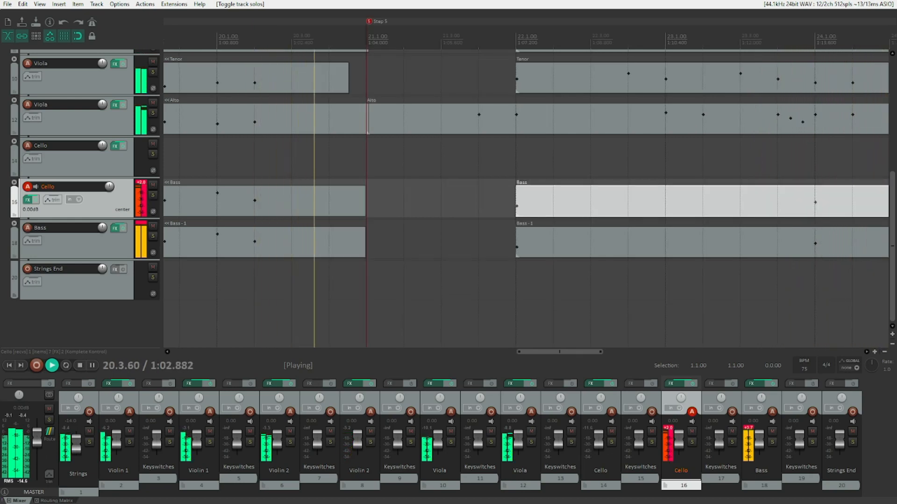
key(space)
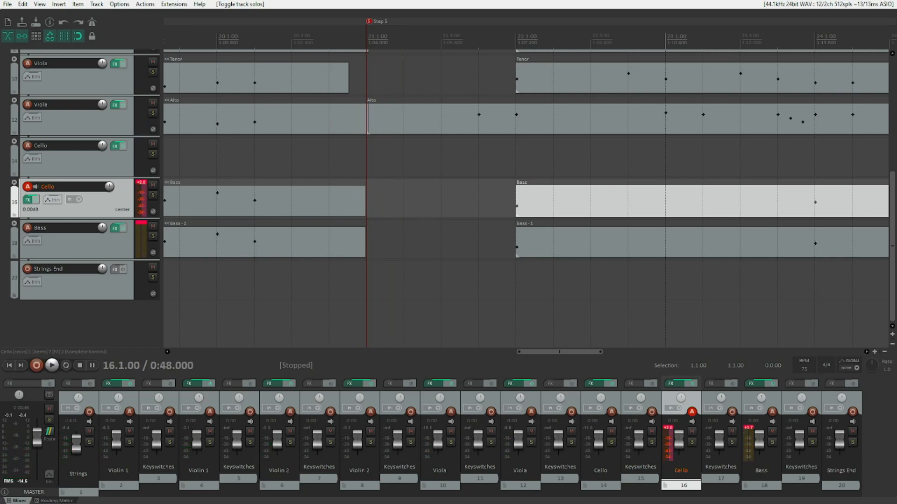
Jump to the Step 5 marker and step through the Violin 1 and Violin 2 items there.
key(5)
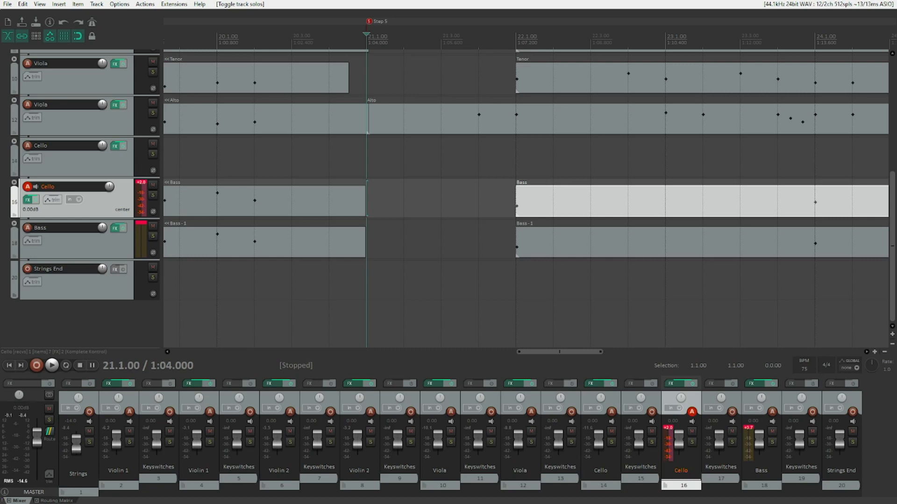
click(119, 485)
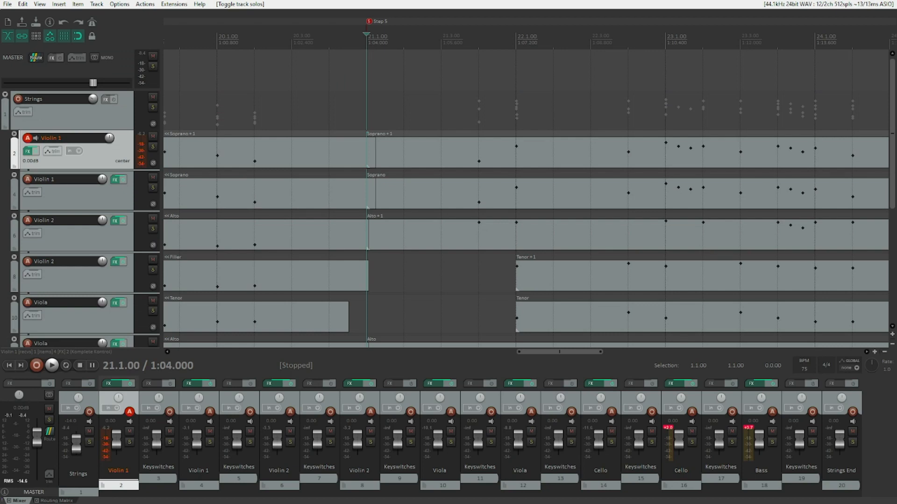
key(ctrl+Right)
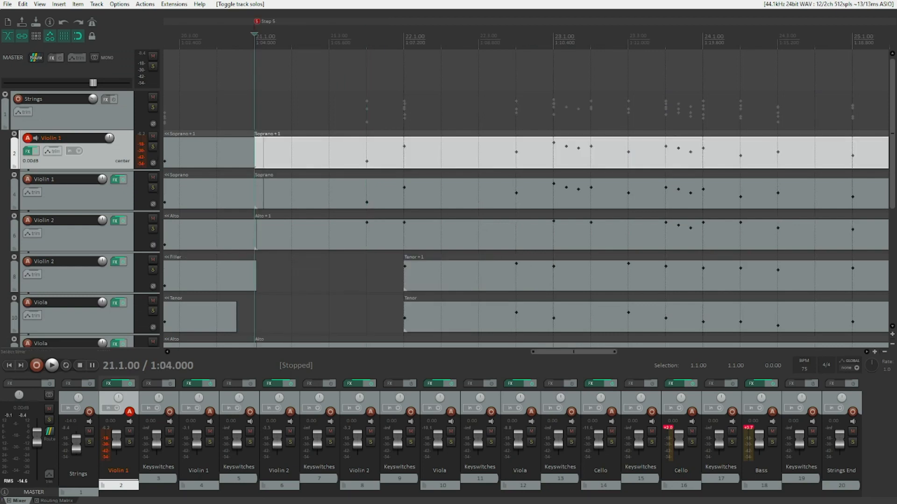
key(ctrl+alt+Down)
key(ctrl+Left)
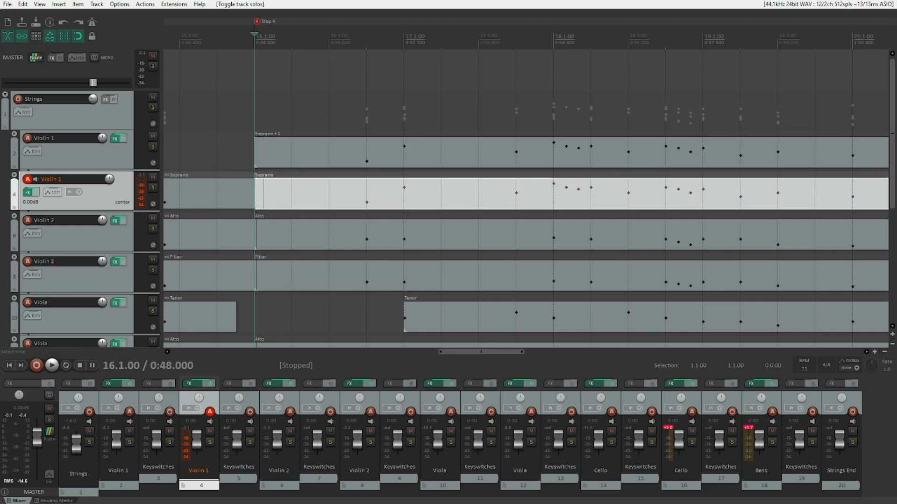
key(ctrl+Right)
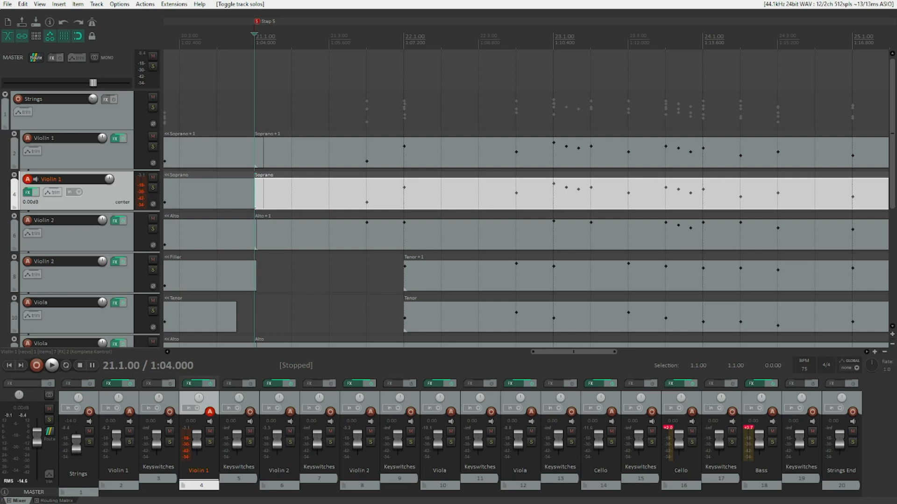
key(ctrl+alt+Down)
key(ctrl+alt+Down)
key(ctrl+Right)
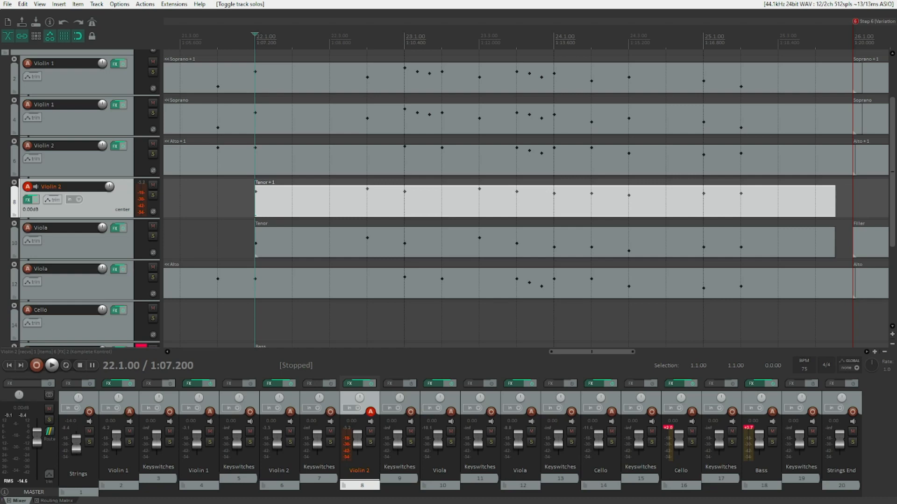
Step down to the Viola and Cello items at Step 5 and play the passage.
key(Down)
key(Down)
key(Left)
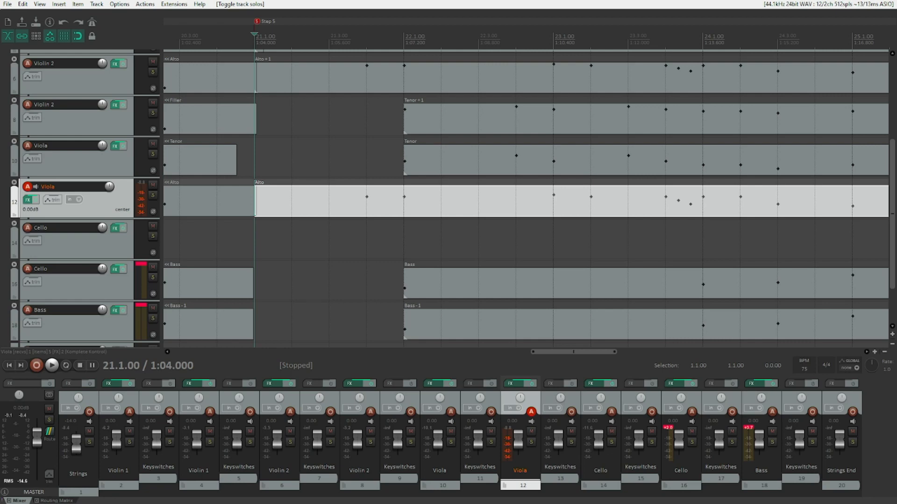
key(Down)
key(Down)
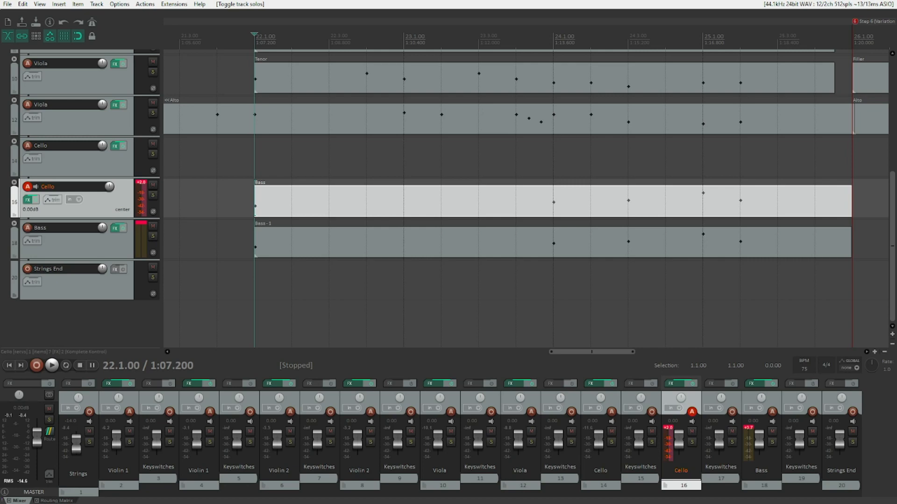
key(space)
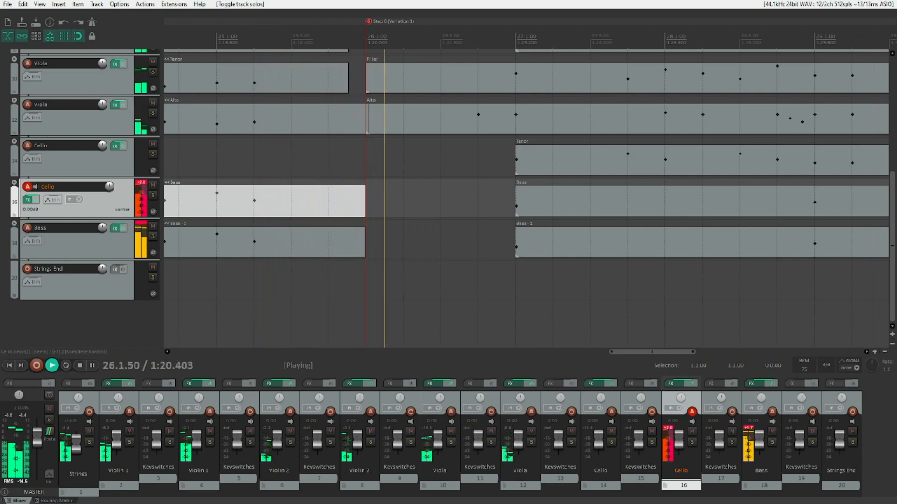
key(space)
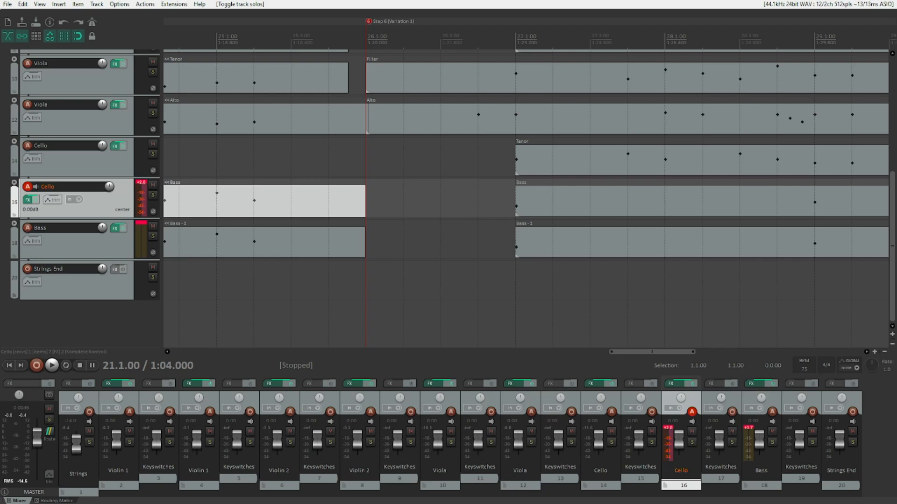
Jump to the Step 6 (Variation 1) marker and step down through the violin and viola items.
key(])
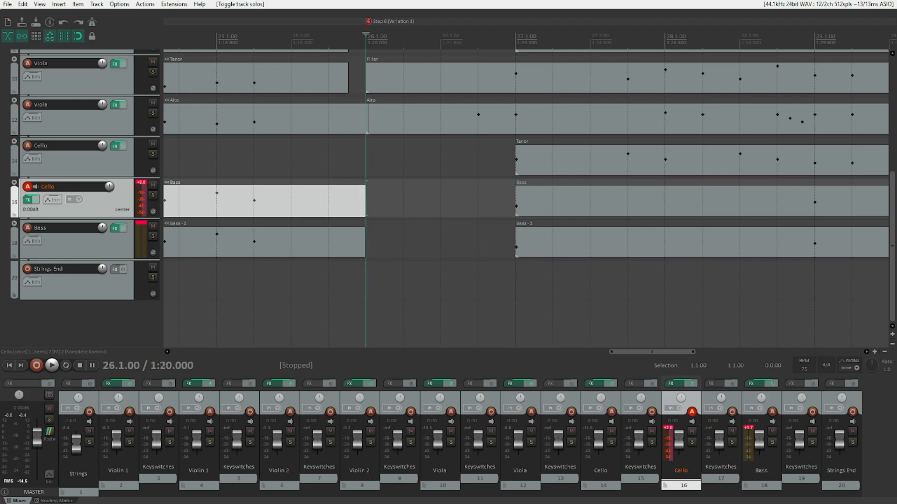
key(Up)
key(Up)
key(Up)
key(Up)
key(Up)
key(Up)
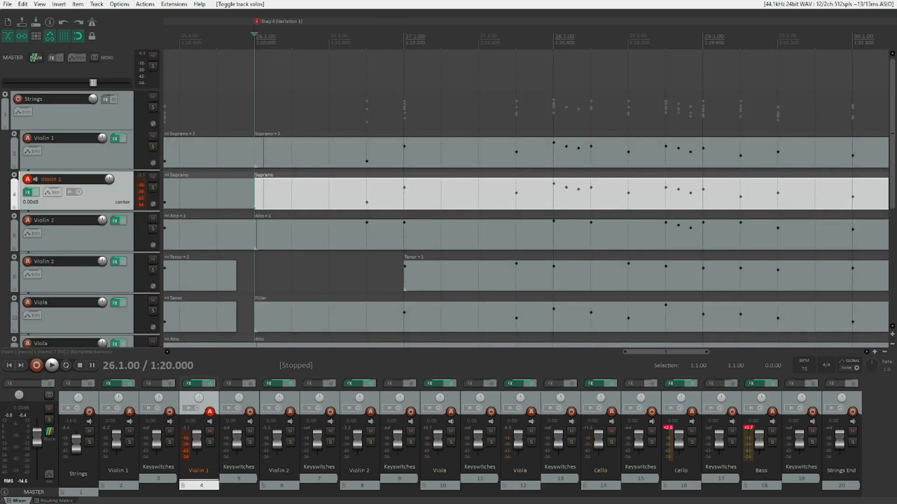
key(ctrl+alt+Down)
key(ctrl+alt+Down)
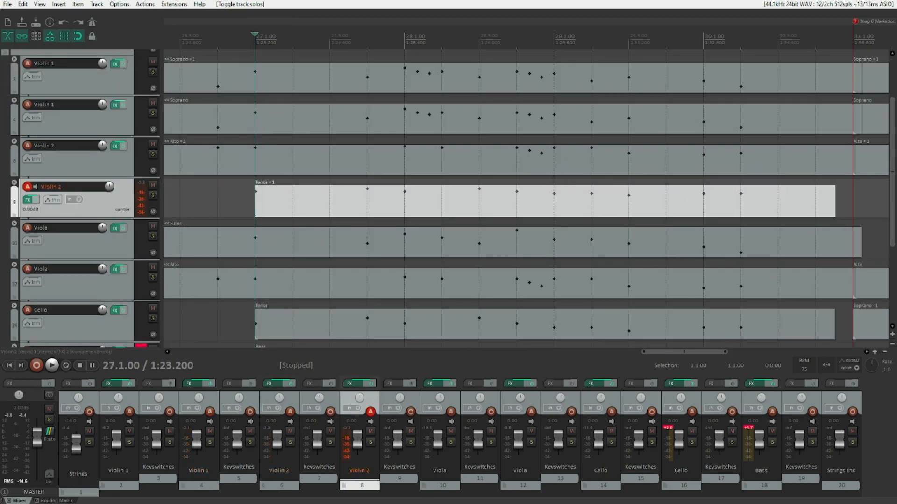
key(ctrl+alt+Down)
key(ctrl+alt+Down)
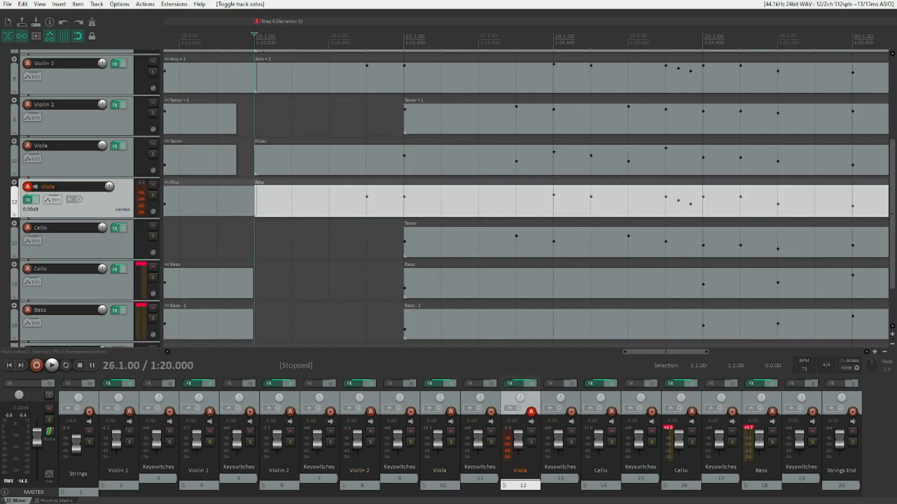
Step through the remaining items down to the Cello track and play the Step 6 variation passage.
key(ctrl+alt+Up)
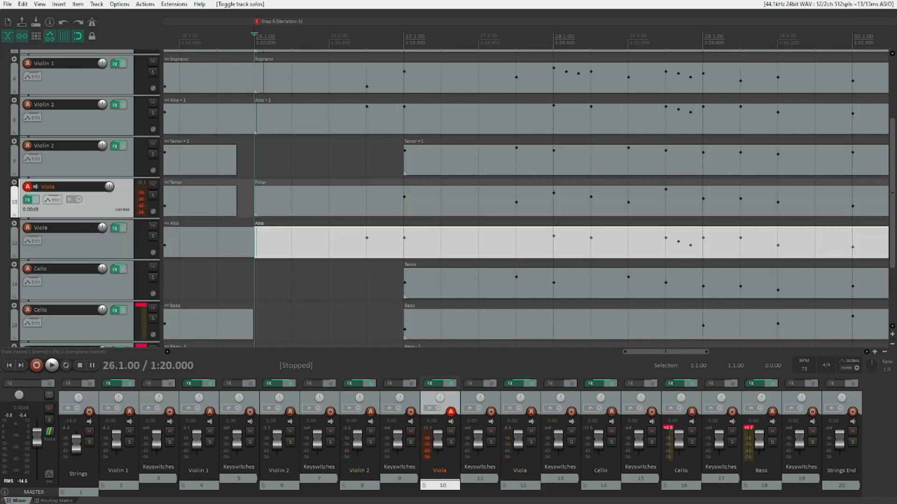
key(ctrl+Left)
key(ctrl+Right)
key(ctrl+alt+Down)
key(ctrl+alt+Down)
key(ctrl+alt+Down)
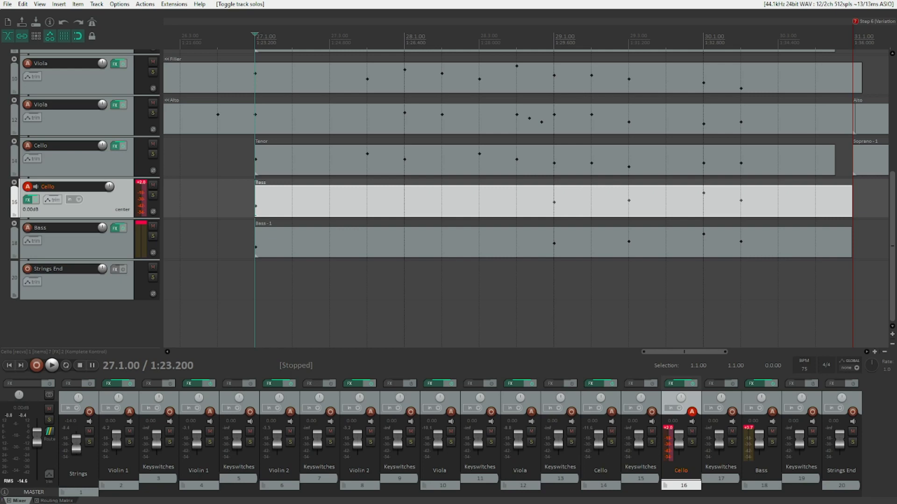
key(space)
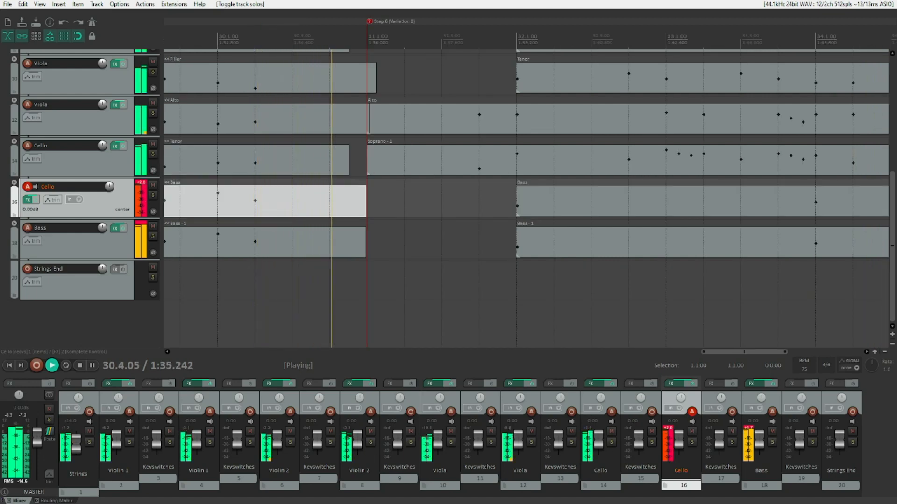
key(space)
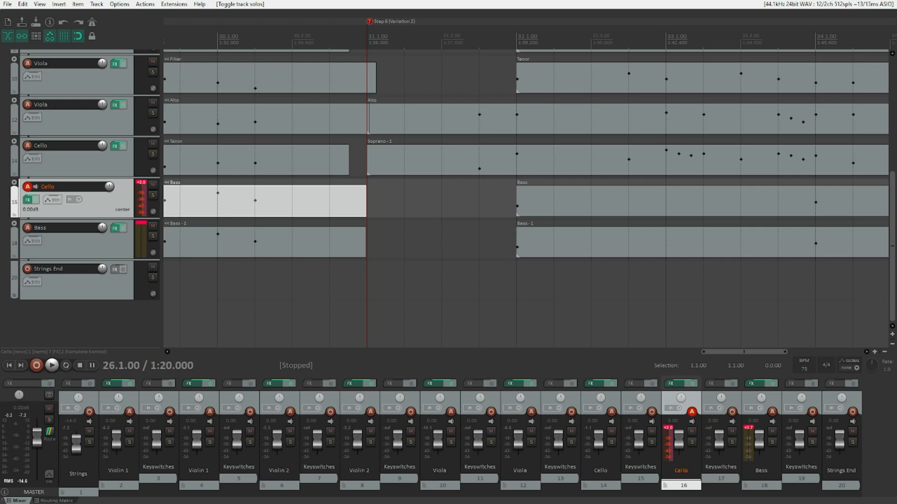
Go back up to the violin tracks and select the Violin 1 item at the Step 6 (Variation 2) marker.
key(Up)
key(Up)
key(Up)
key(Up)
key(Up)
key(Up)
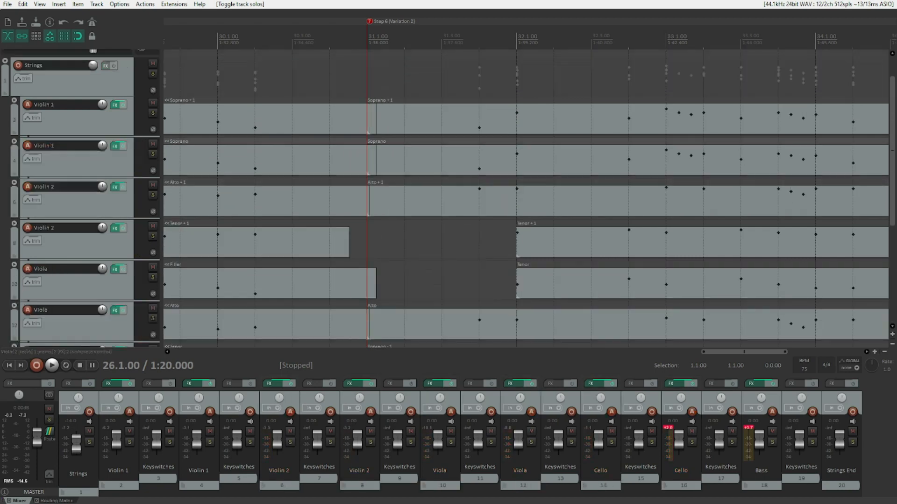
key(Up)
key(Down)
click(373, 155)
click(374, 194)
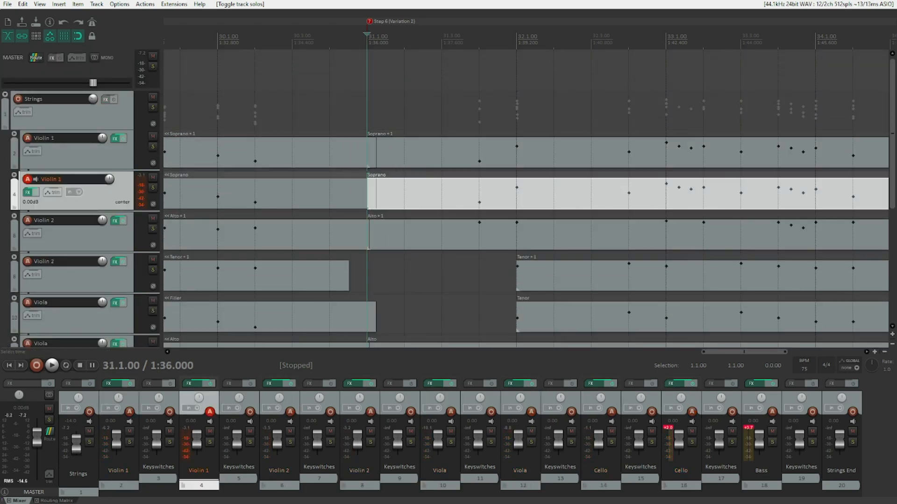
click(374, 194)
Step down through the two Violin 2 items and the first Viola item at Step 6 (Variation 2).
key(Down)
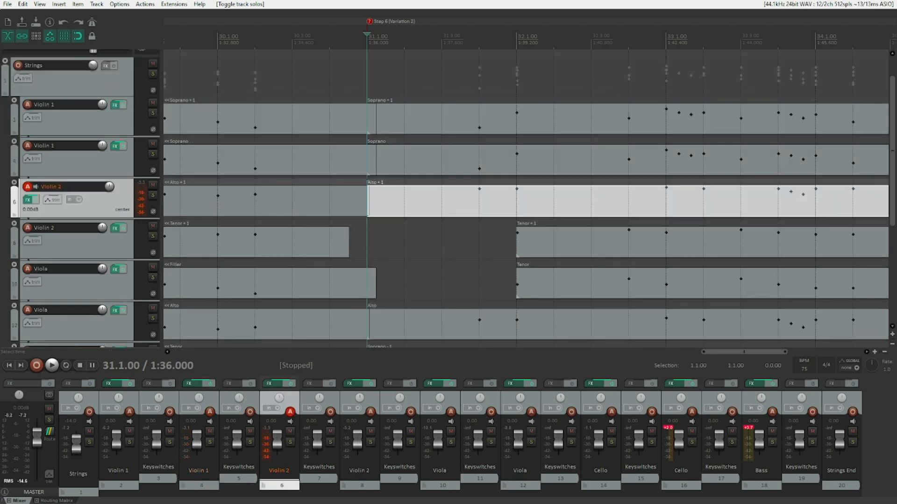
key(Down)
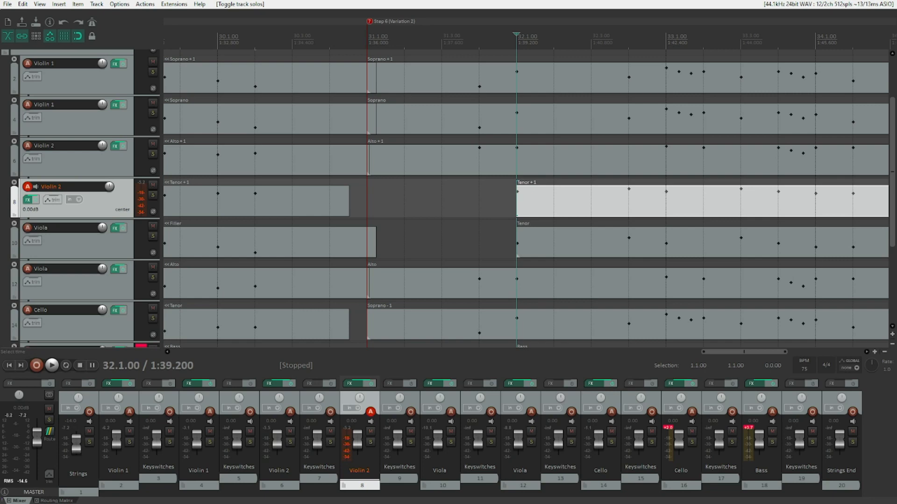
key(Down)
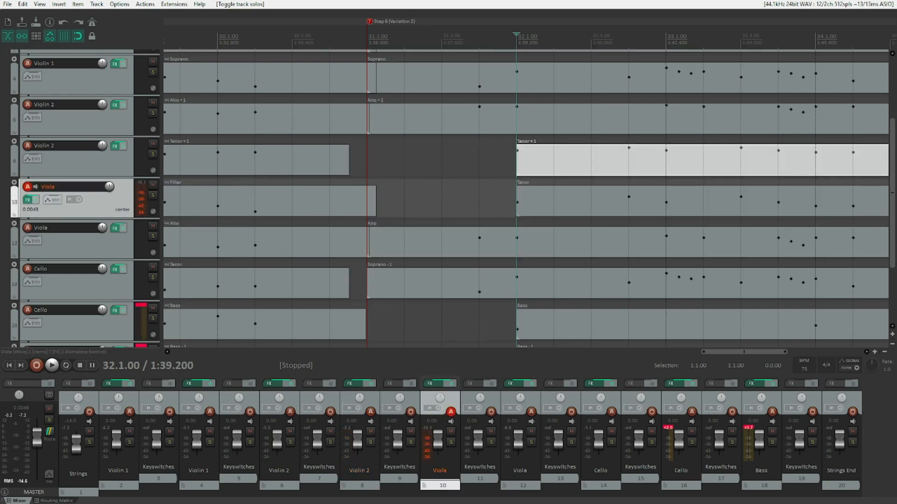
key(Down)
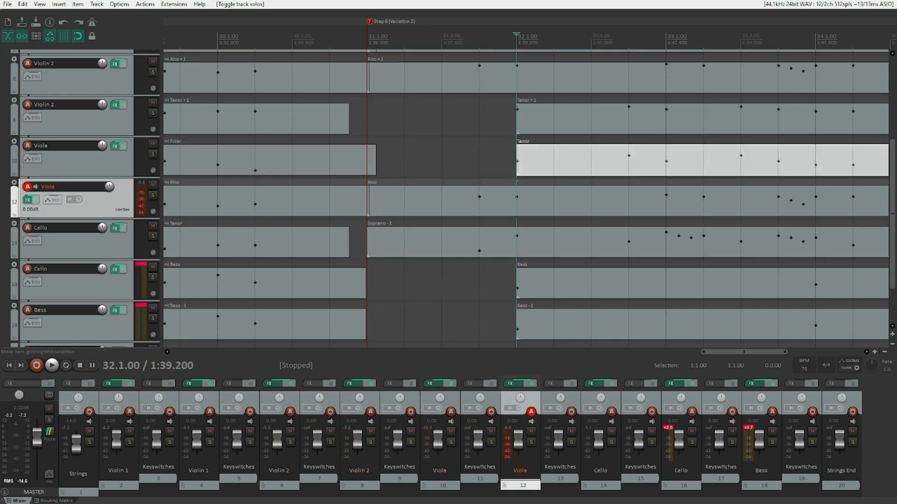
Step down through the second Viola item and both Cello items at Step 6 (Variation 2).
key(Down)
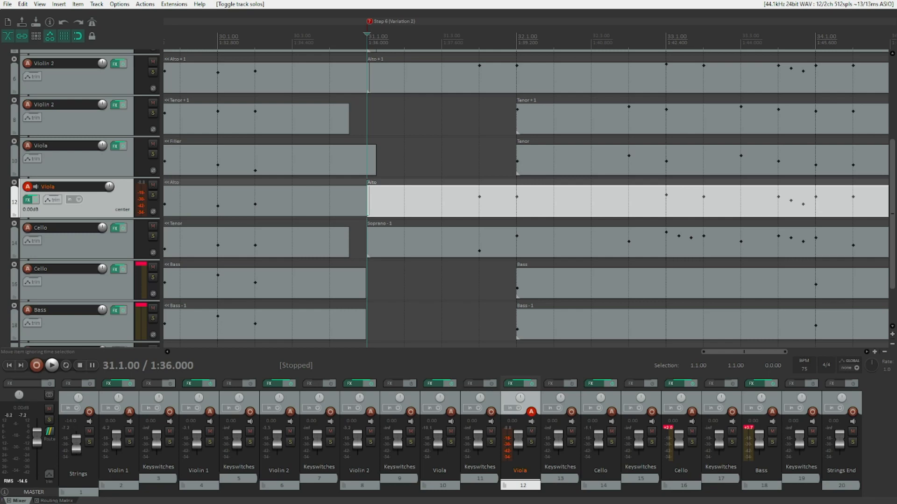
key(Down)
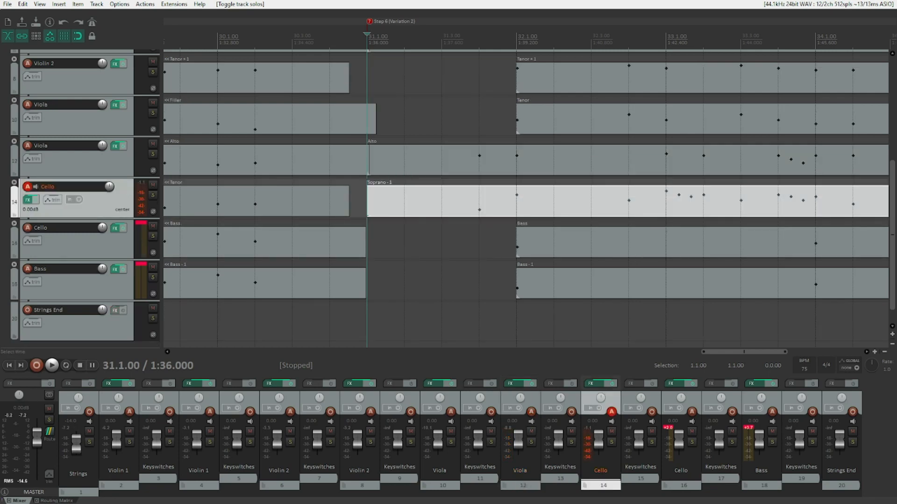
key(Down)
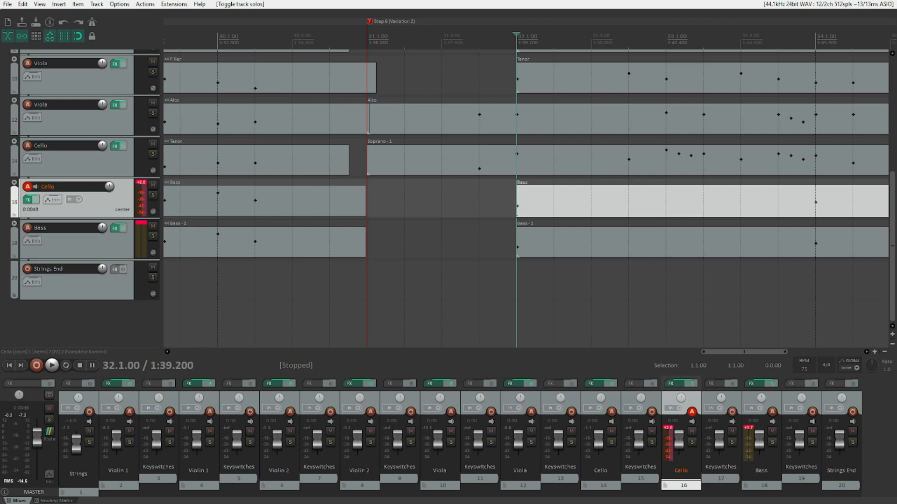
Move the play cursor to the selected item's start, then play and stop the Step 6 (Variation 2) passage.
key(bracketleft)
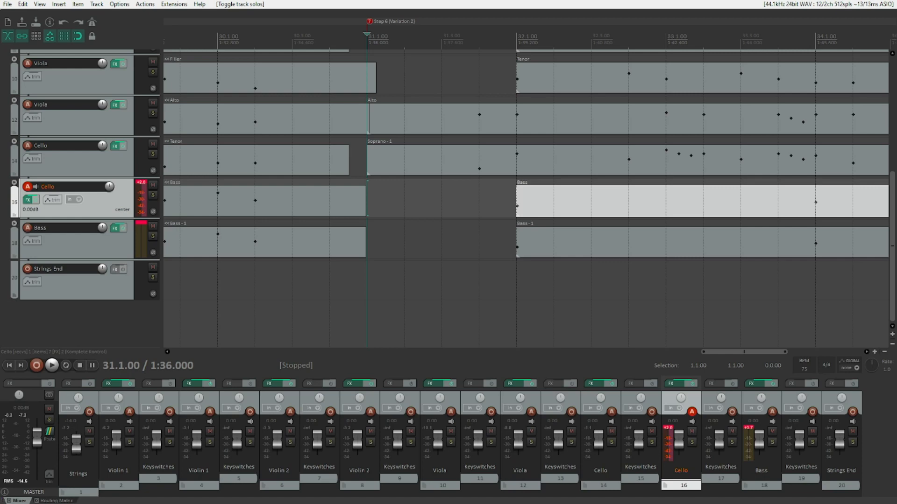
key(space)
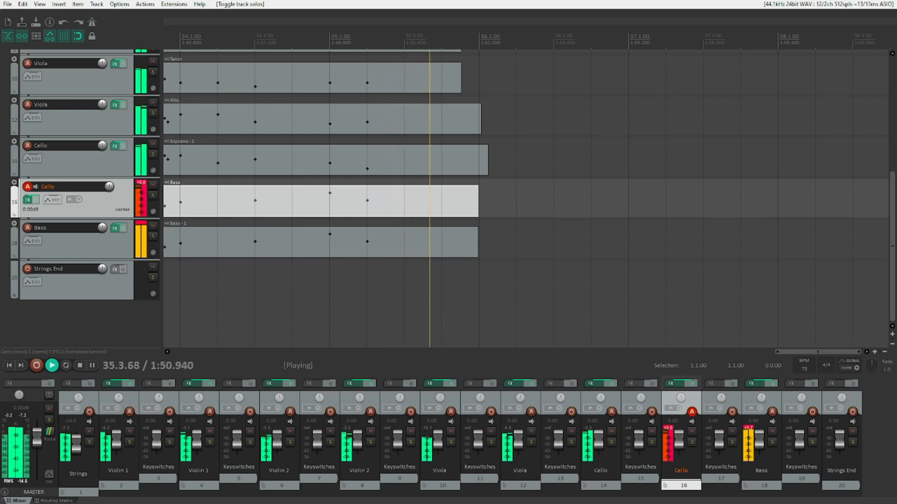
key(space)
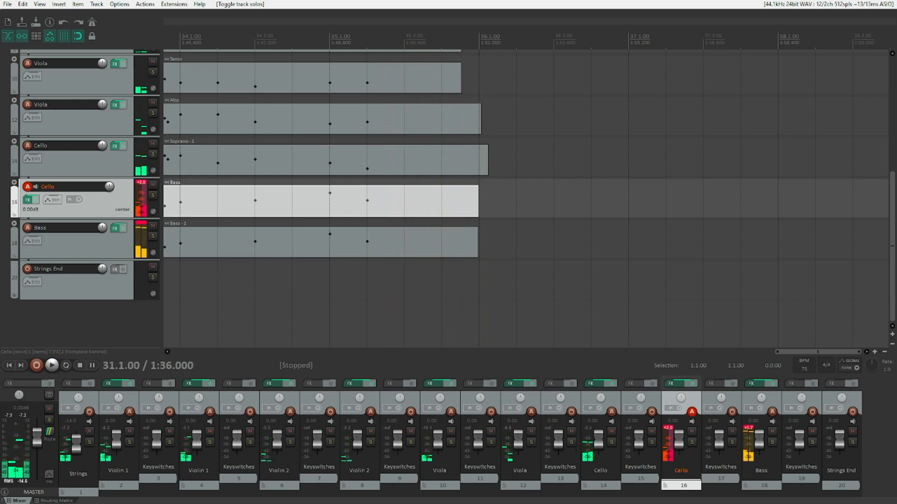